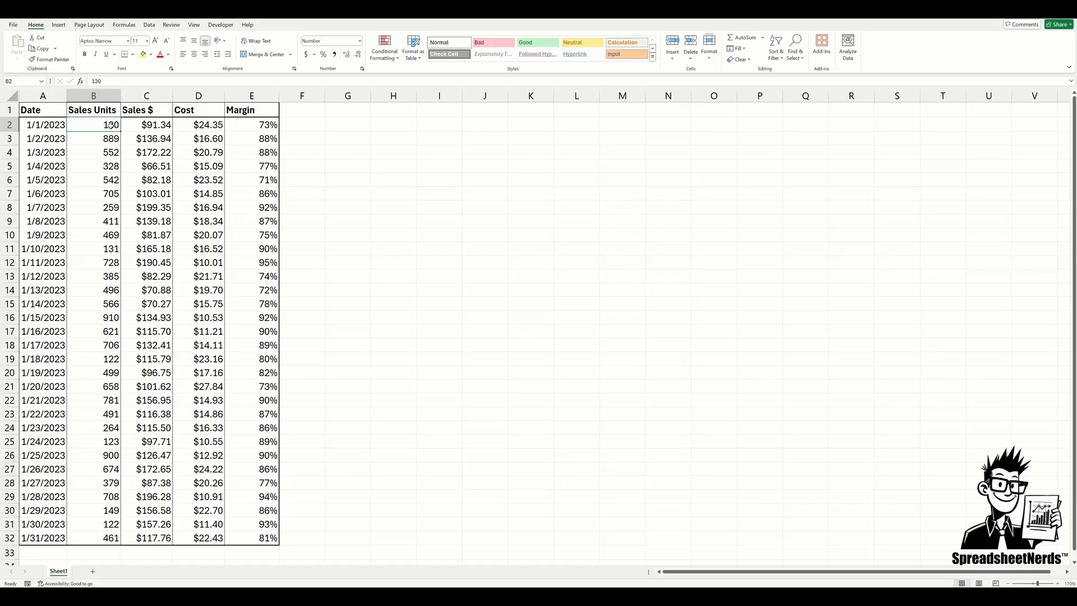
Apply gradient blue data bars to the Sales Units values in B2:B32
key("ctrl+shift+Down")
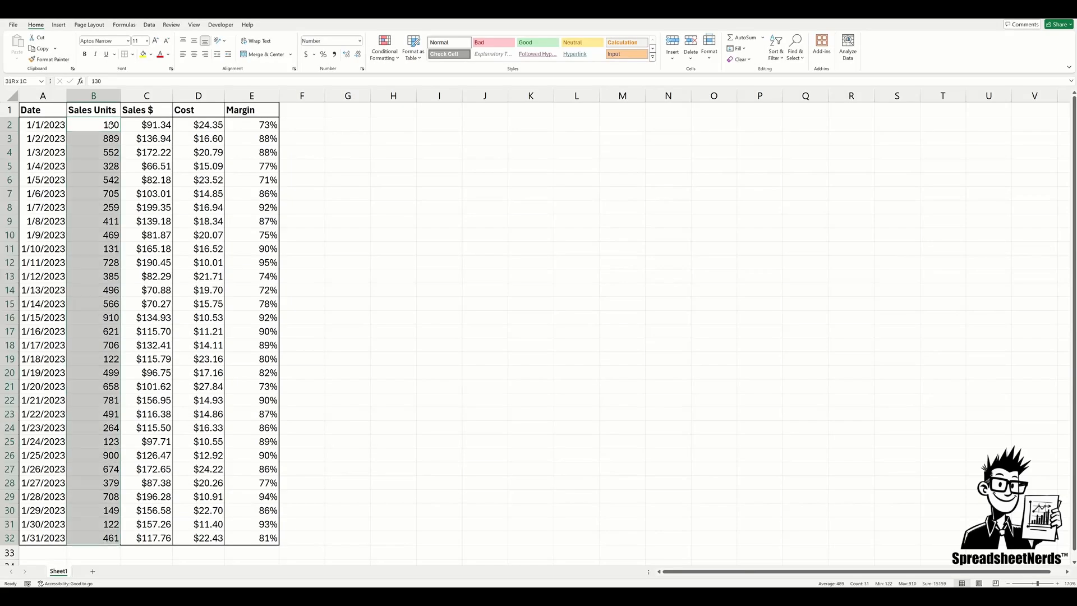
left_click(391, 56)
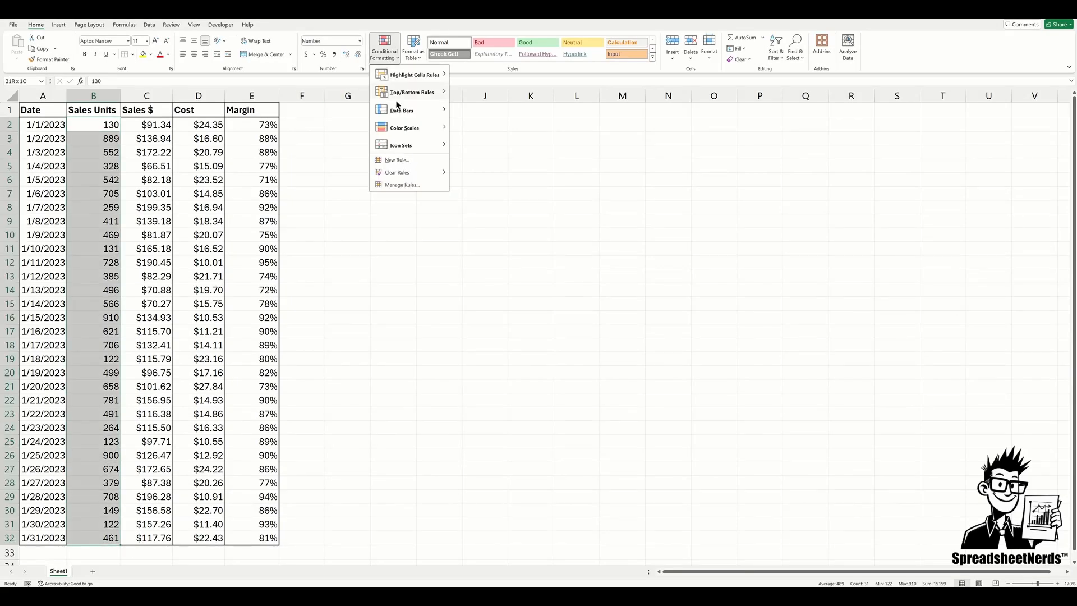
mouse_move(397, 108)
left_click(456, 120)
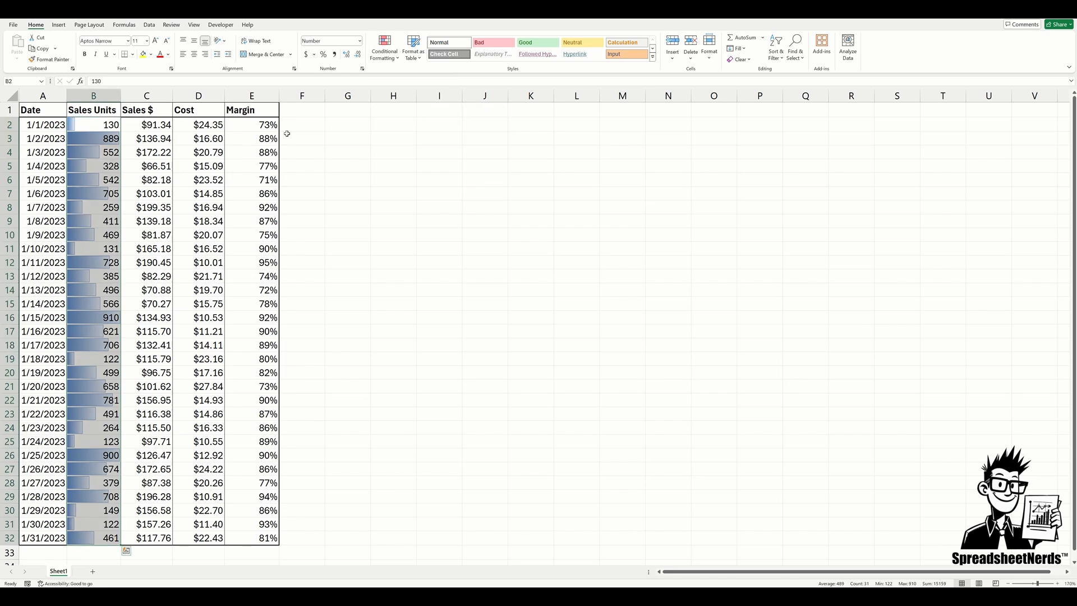
Apply a green-yellow-red color scale to the Sales $ values in C2:C32
left_click(132, 121)
key("ctrl+shift+Down")
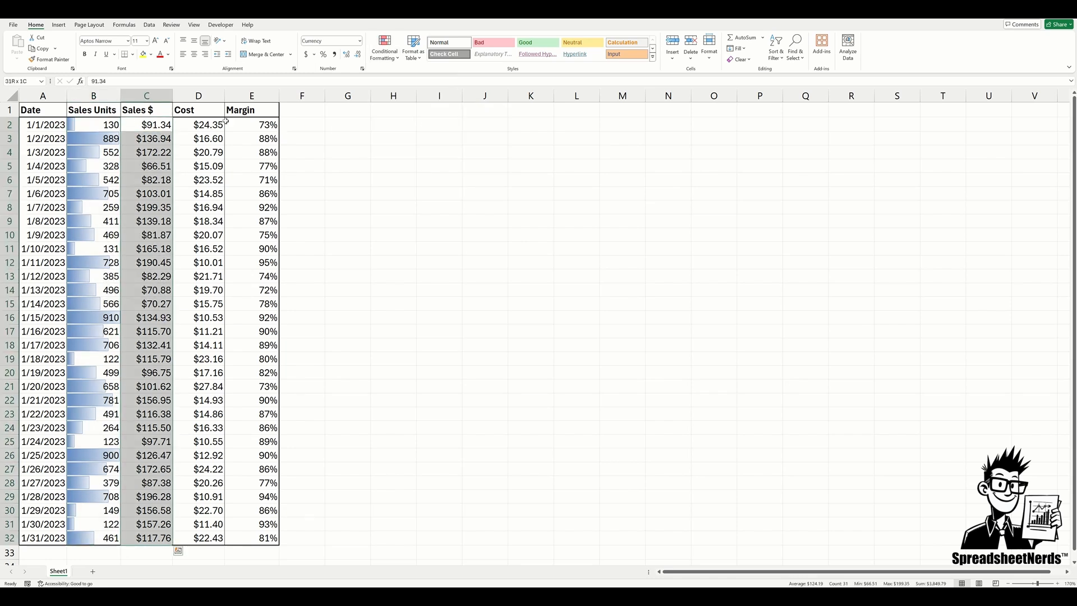
left_click(385, 50)
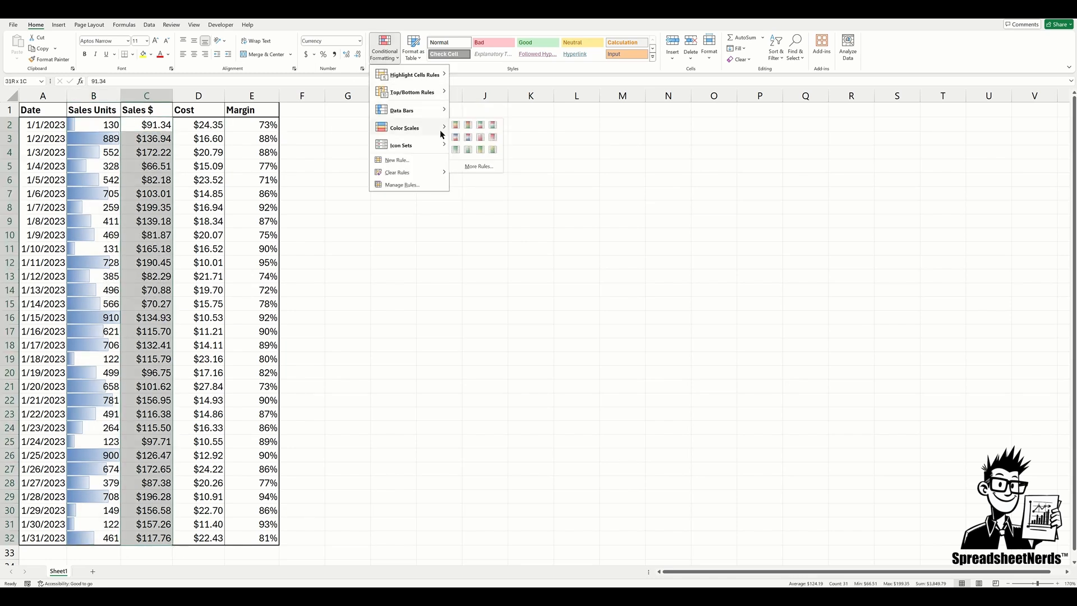
left_click(455, 126)
Apply the three-triangles icon set to the Cost values in D2:D32
left_click(214, 128)
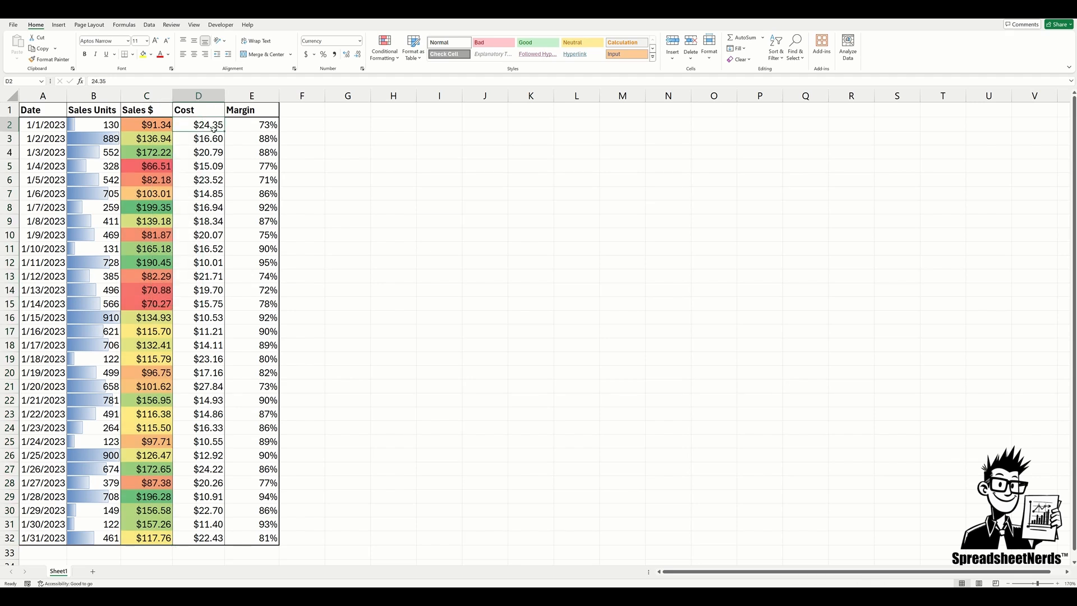
key("ctrl+shift+Down")
left_click(385, 47)
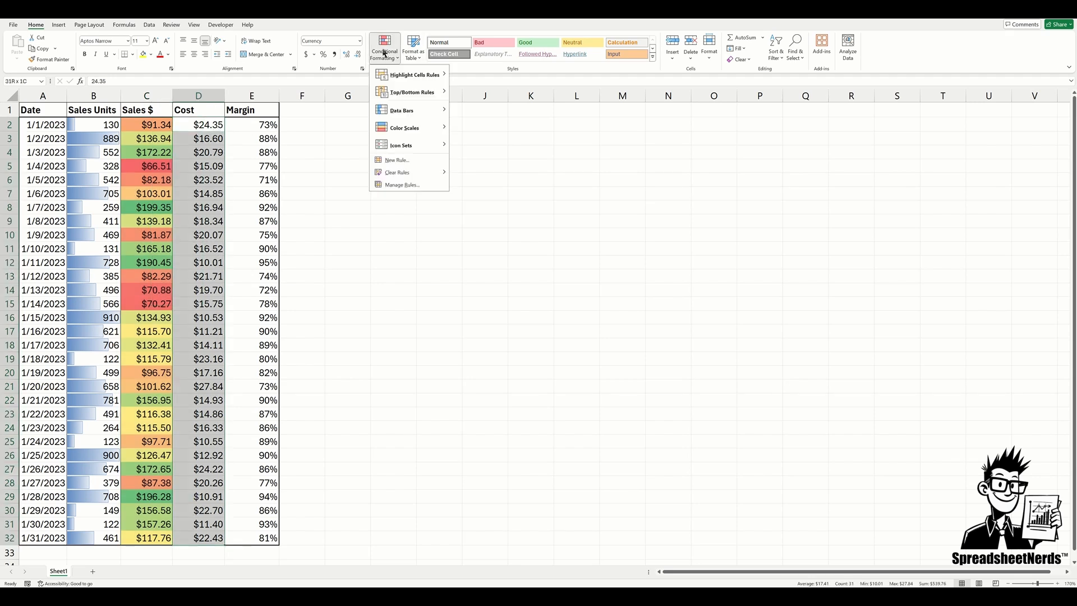
mouse_move(402, 145)
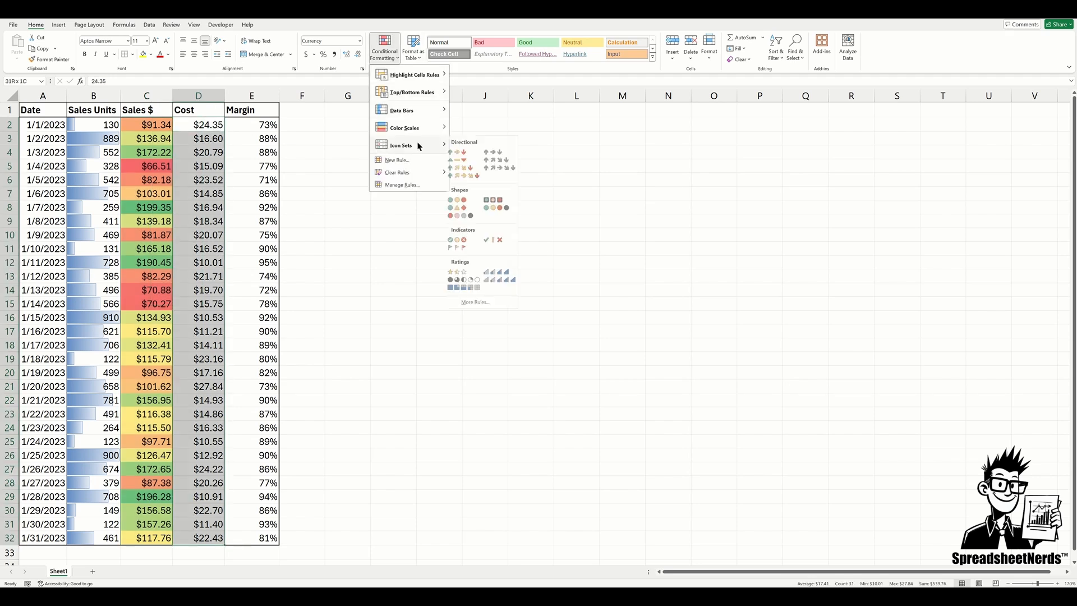
left_click(455, 160)
Start a formula-based conditional formatting rule for the Margin values in E2:E32 with =IF(E2<75%,TRUE,FALSE)
left_click(261, 125)
key("ctrl+shift+Down")
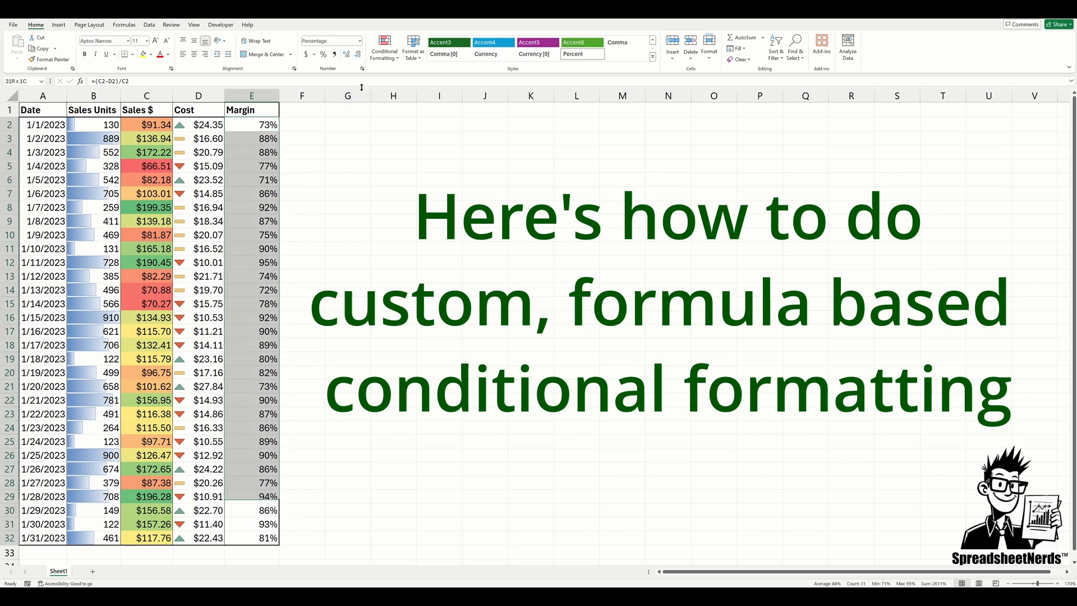
left_click(386, 55)
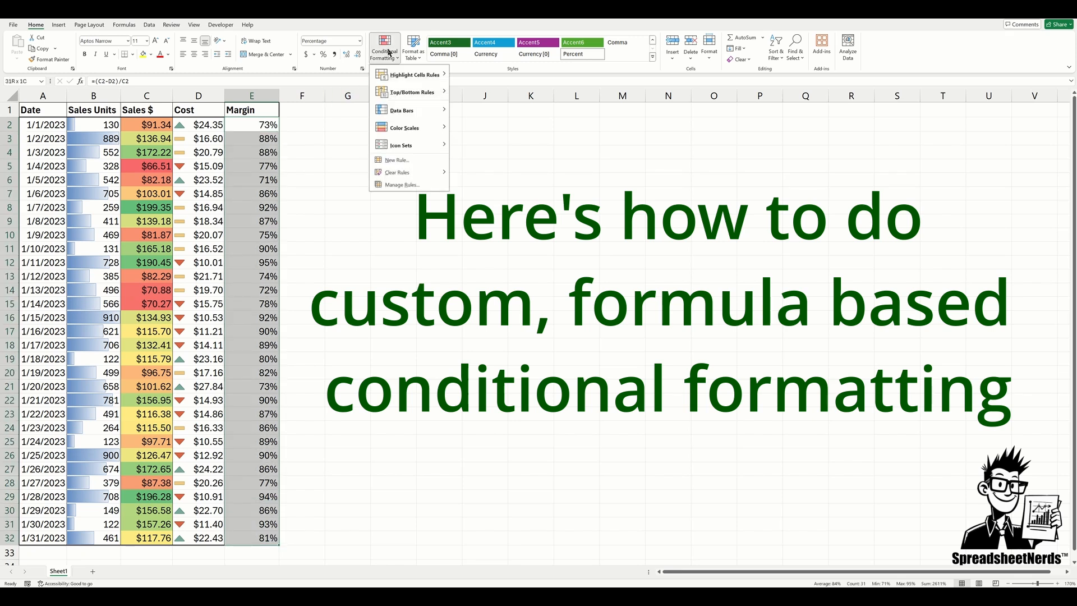
left_click(408, 163)
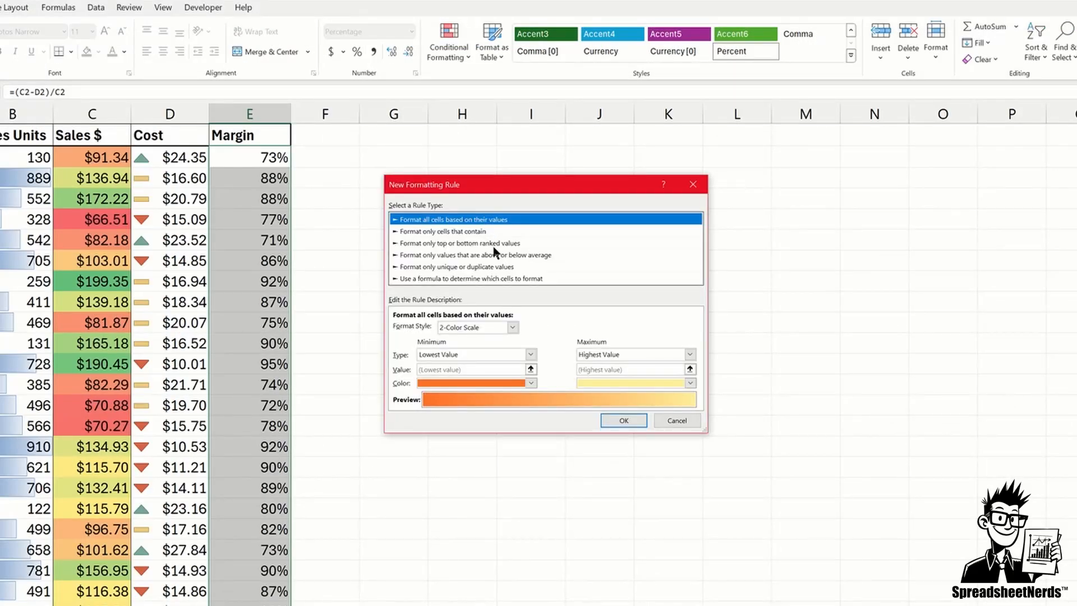
left_click(497, 279)
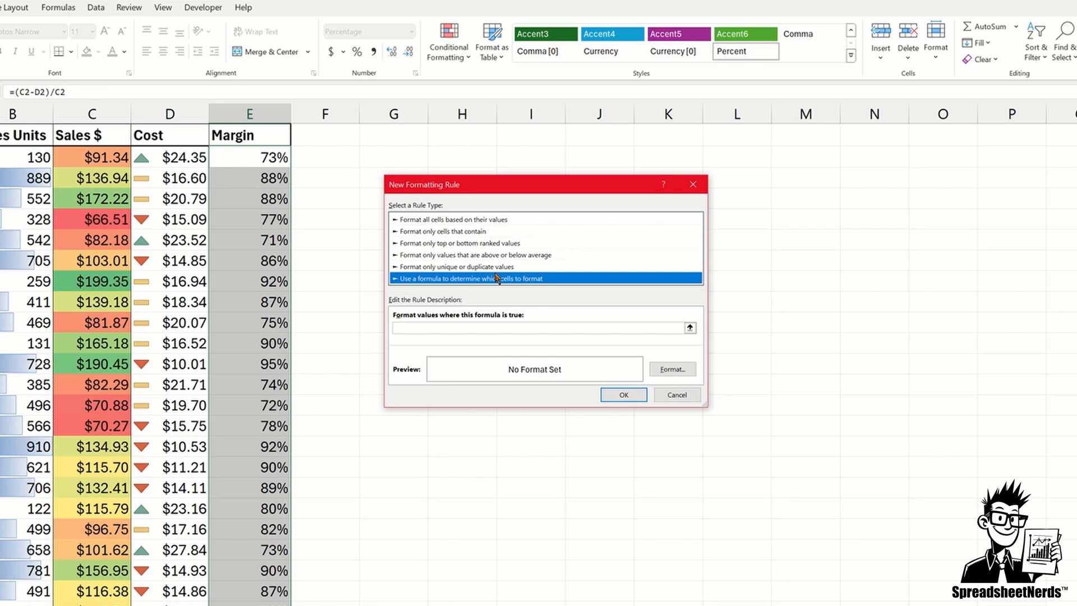
left_click(456, 327)
type("=IF(E2<75%")
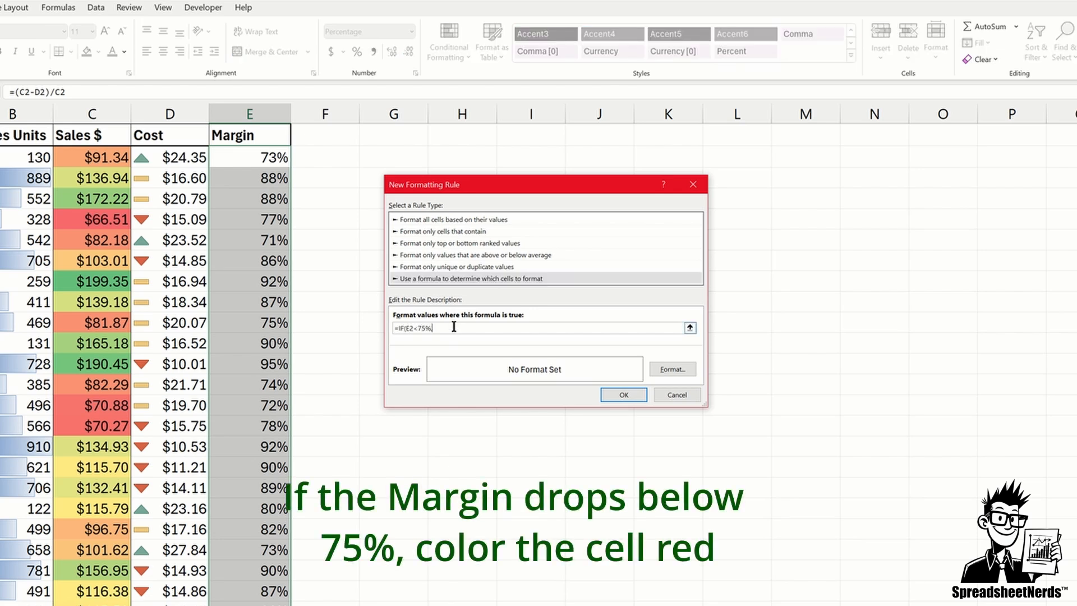
type(",TRUE,FALSE")
Give the Margin formatting rule a red fill and apply it
left_click(682, 369)
left_click(415, 257)
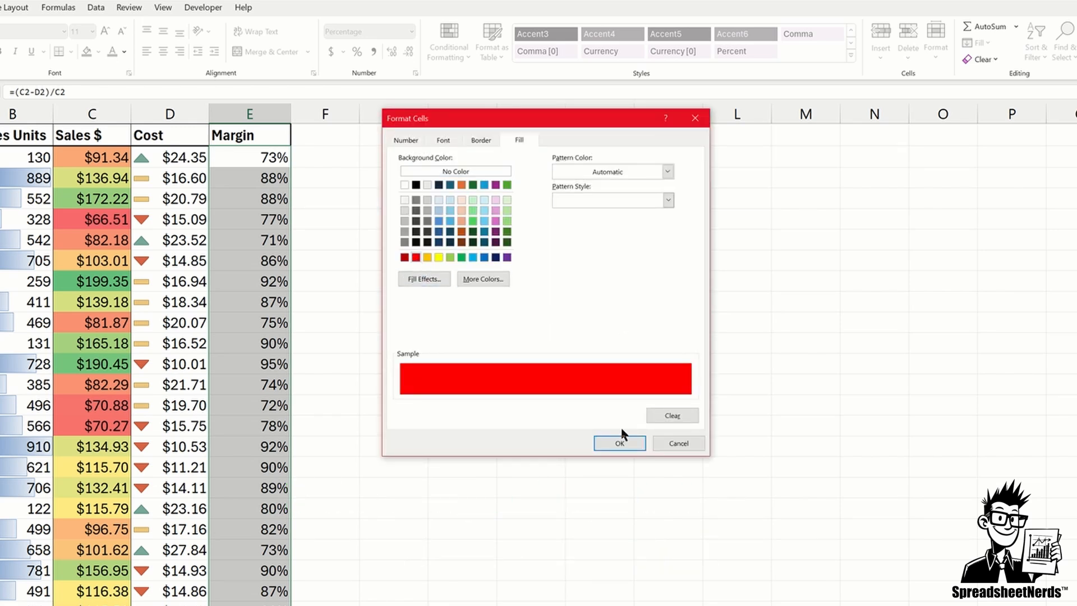
left_click(620, 443)
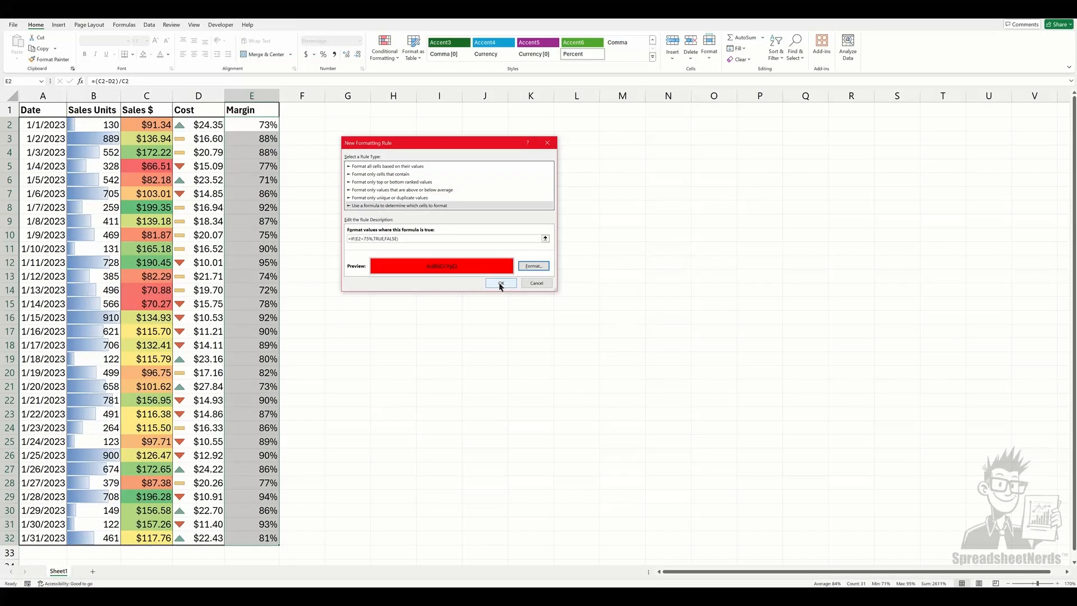
left_click(620, 442)
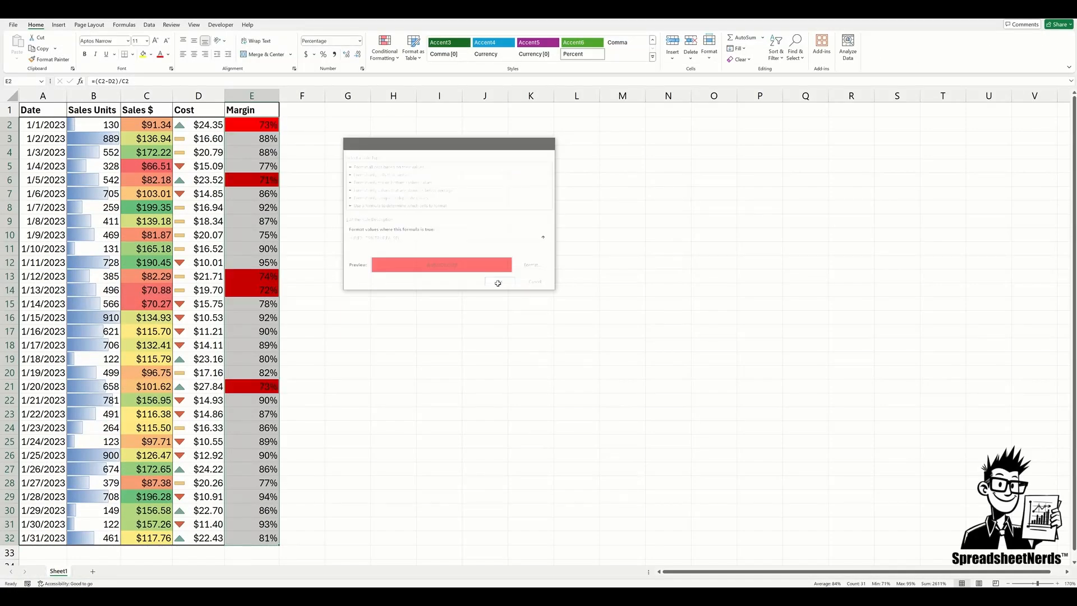
Set the Sales $ value for 1/1/2023 in cell C2 to 100
left_click(253, 126)
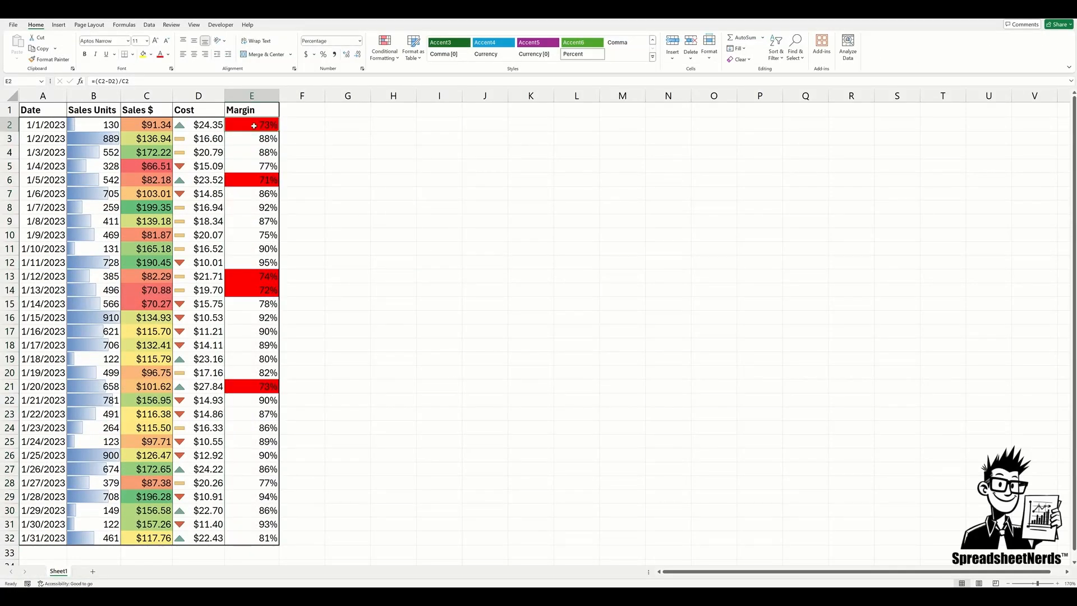
left_click(158, 125)
type("100")
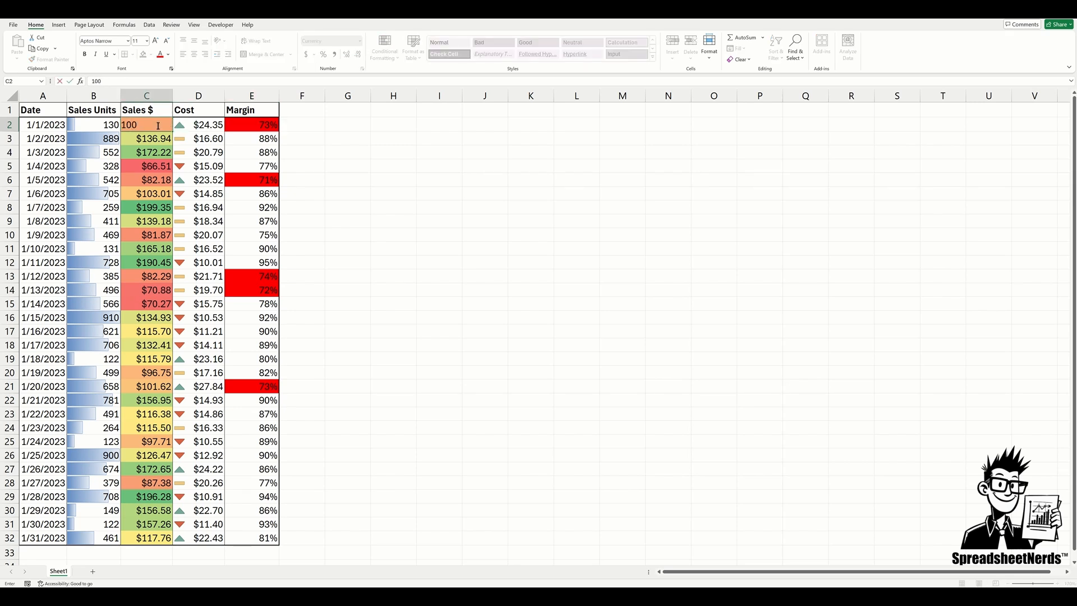
key("Return")
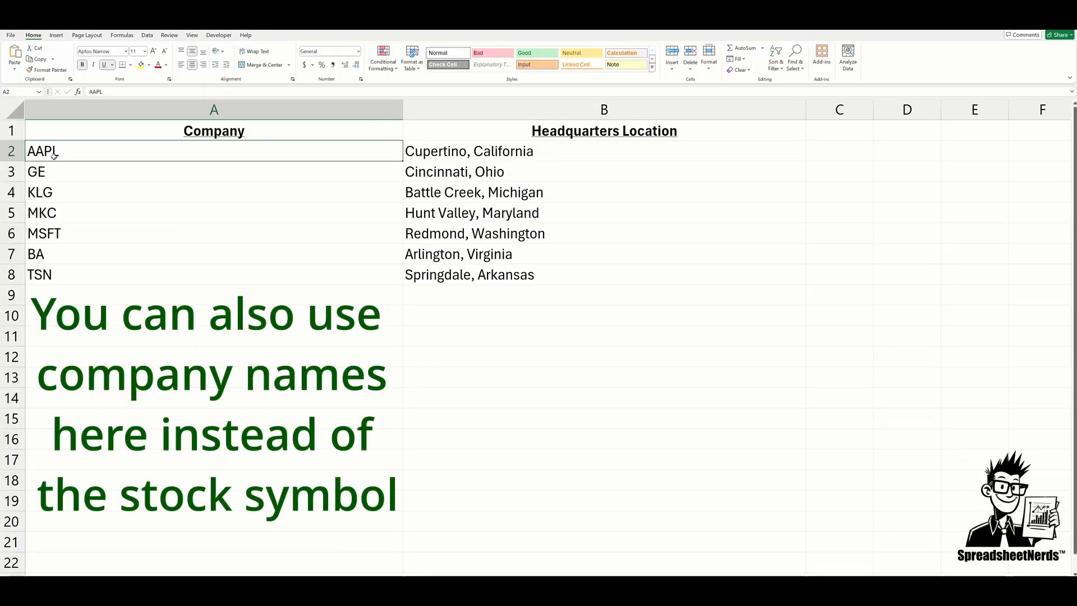
Convert the stock symbols in A2:A8 to the Stocks data type and the headquarters locations in B2:B8 to Geography
left_click_drag(53, 150, 62, 277)
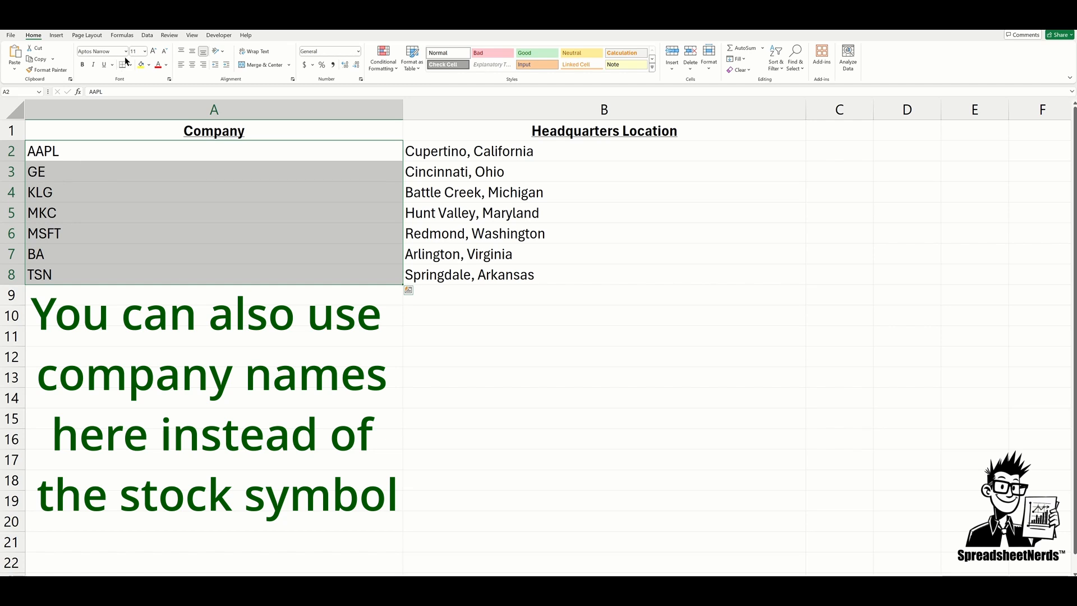
left_click(148, 36)
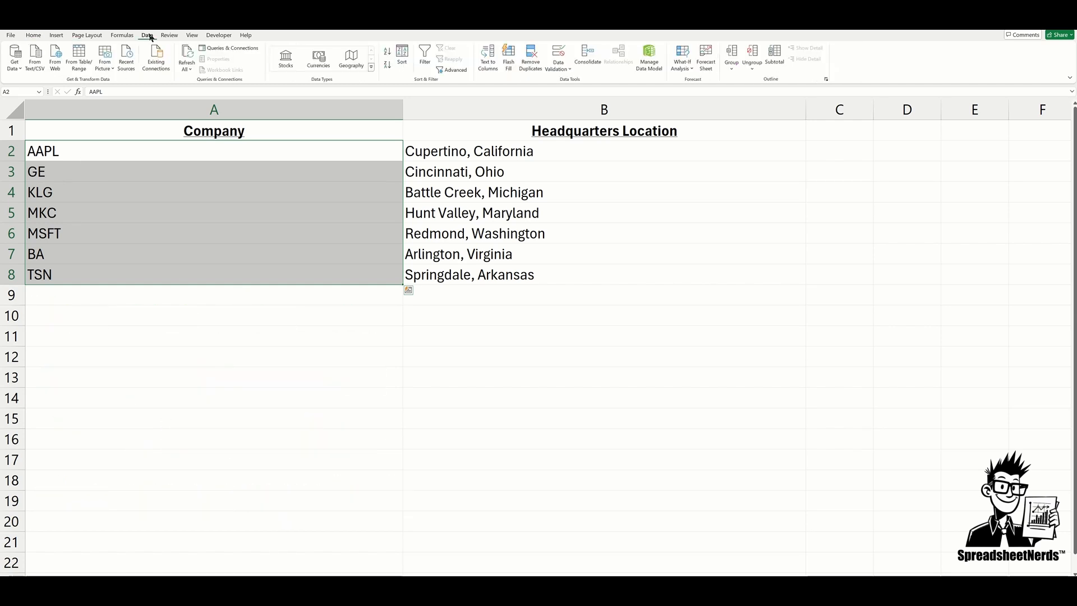
left_click(277, 57)
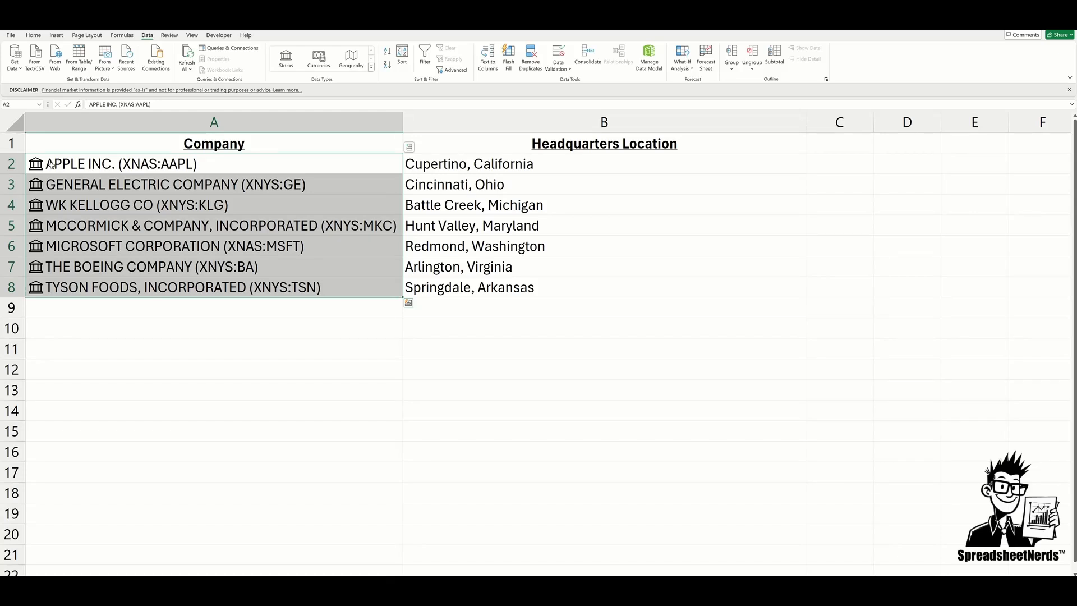
left_click_drag(480, 165, 457, 285)
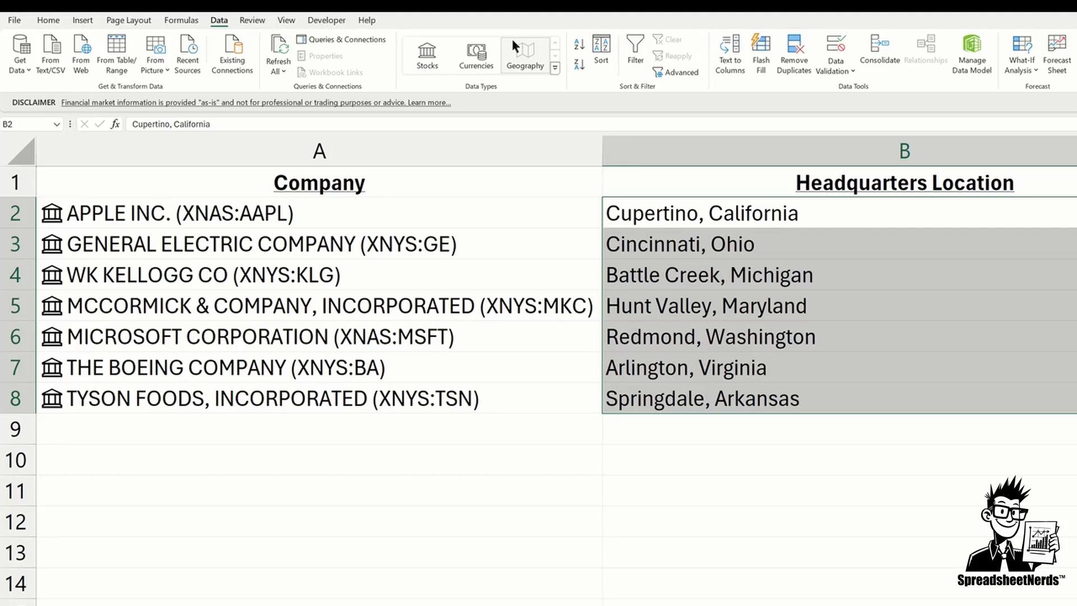
left_click(512, 45)
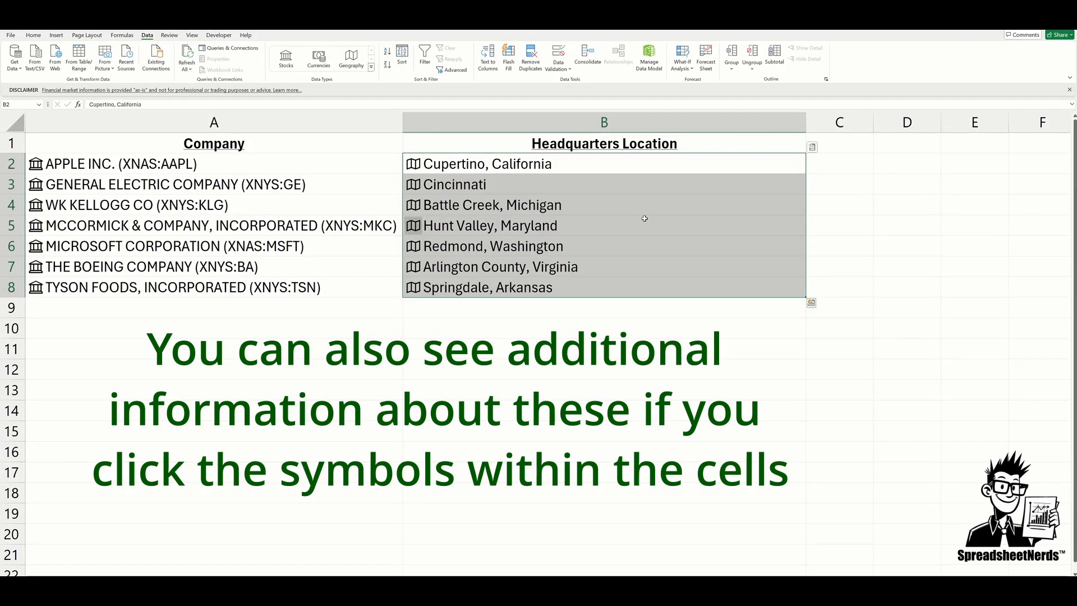
View the data cards of Cincinnati, Battle Creek, WK Kellogg and Apple from their linked cells
left_click(431, 169)
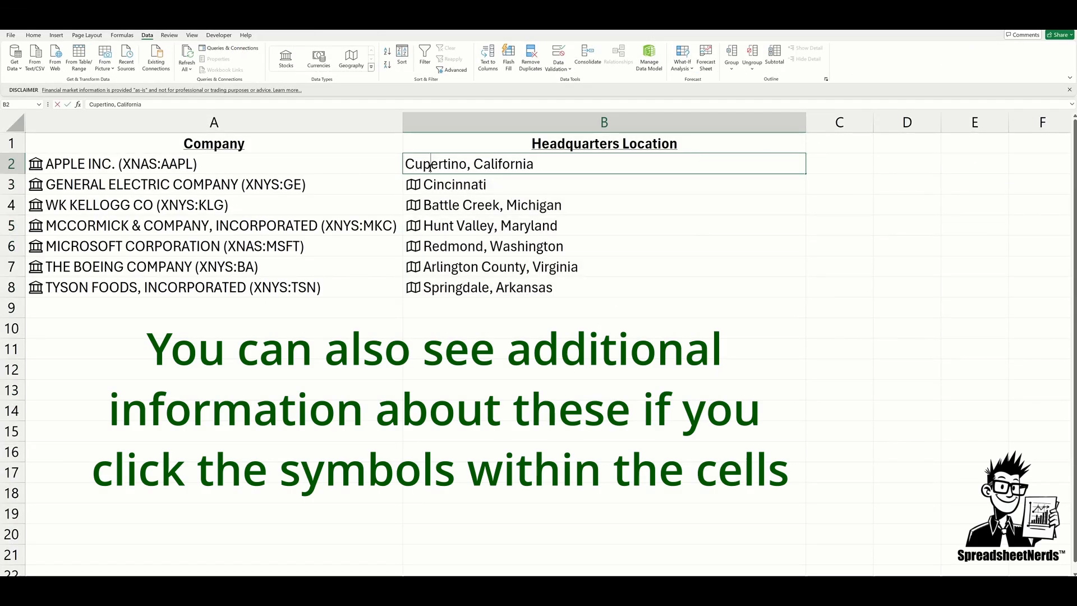
left_click(418, 183)
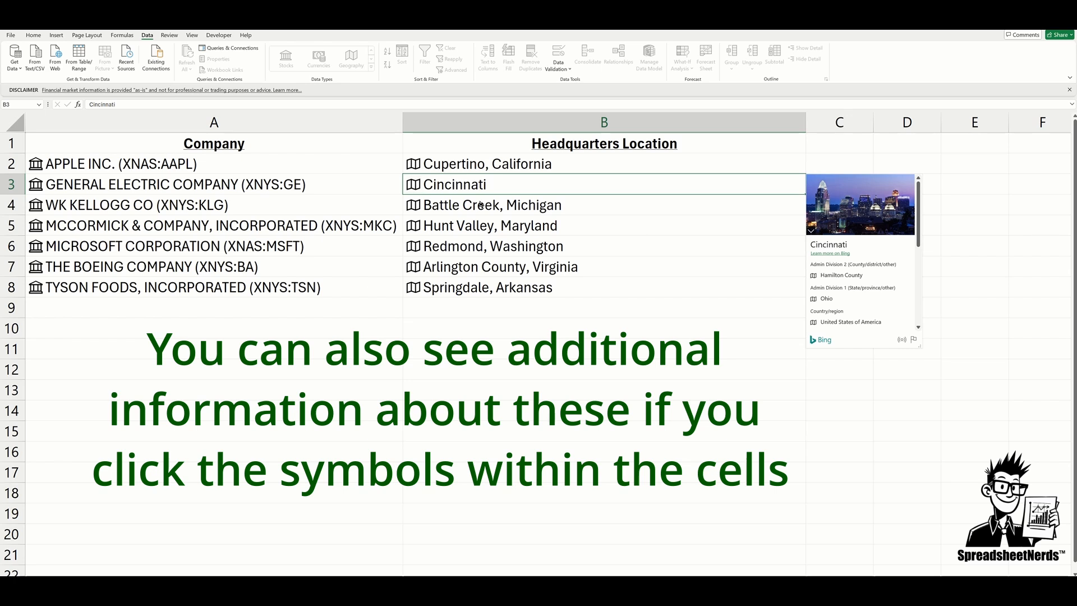
left_click(414, 211)
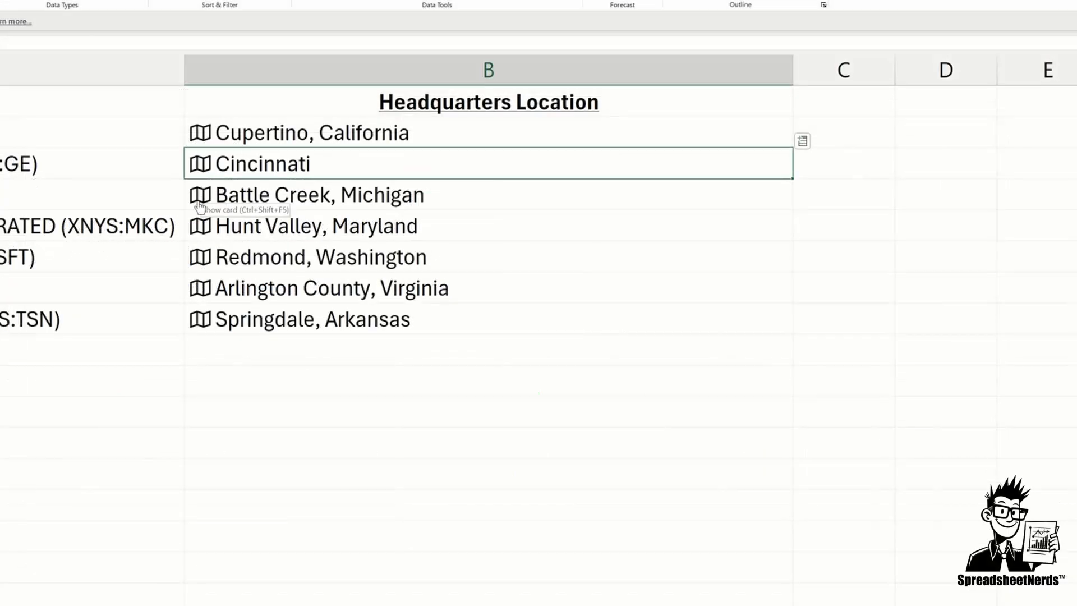
left_click(200, 207)
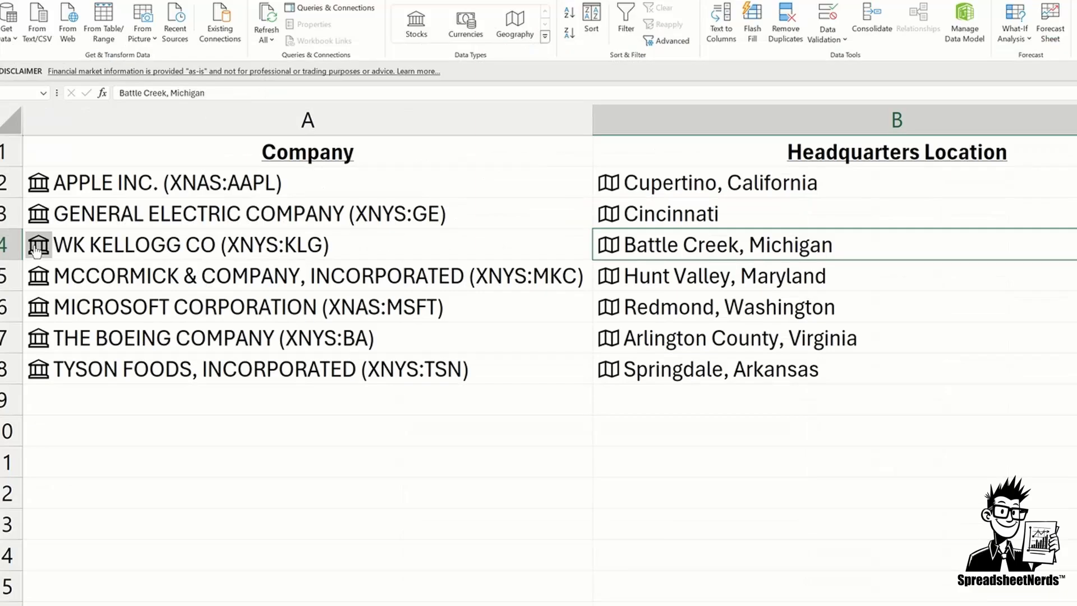
left_click(37, 247)
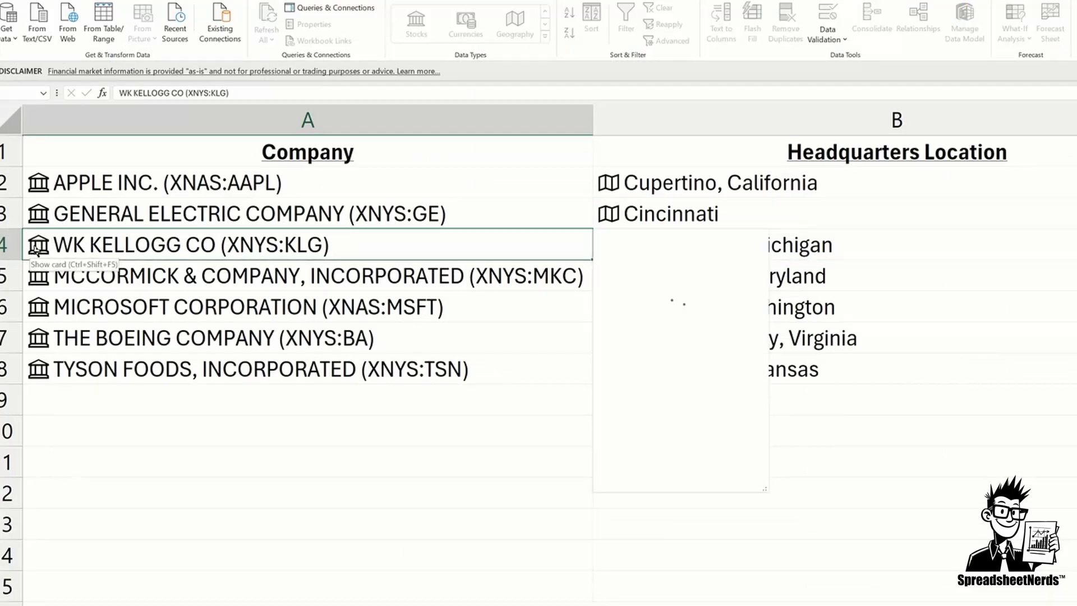
left_click(41, 191)
left_click(39, 185)
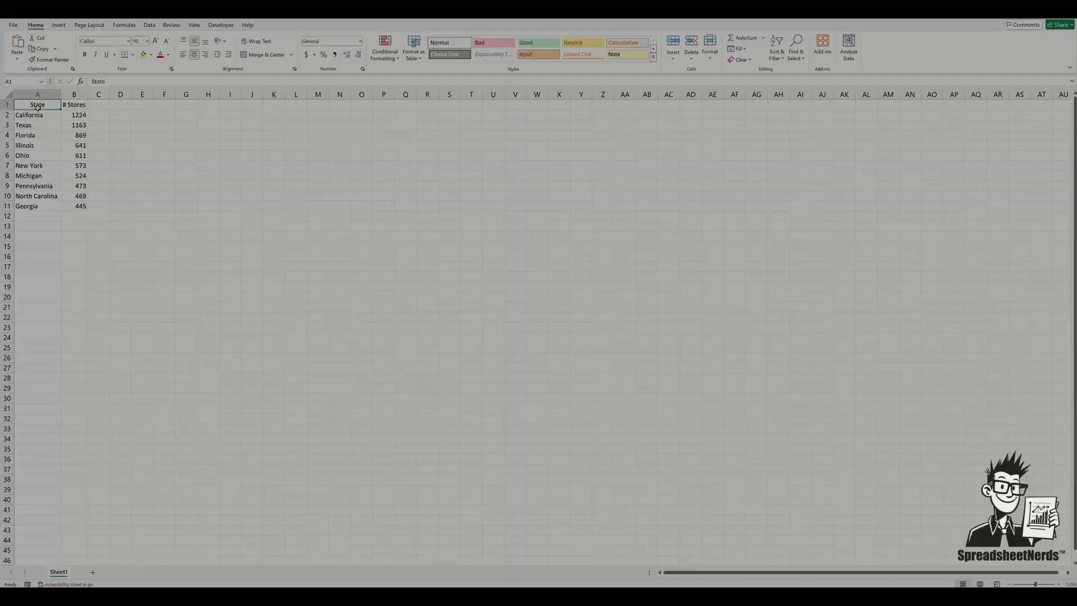
Insert a filled map chart from the state and # Stores data in A1:B11
left_click_drag(37, 104, 79, 205)
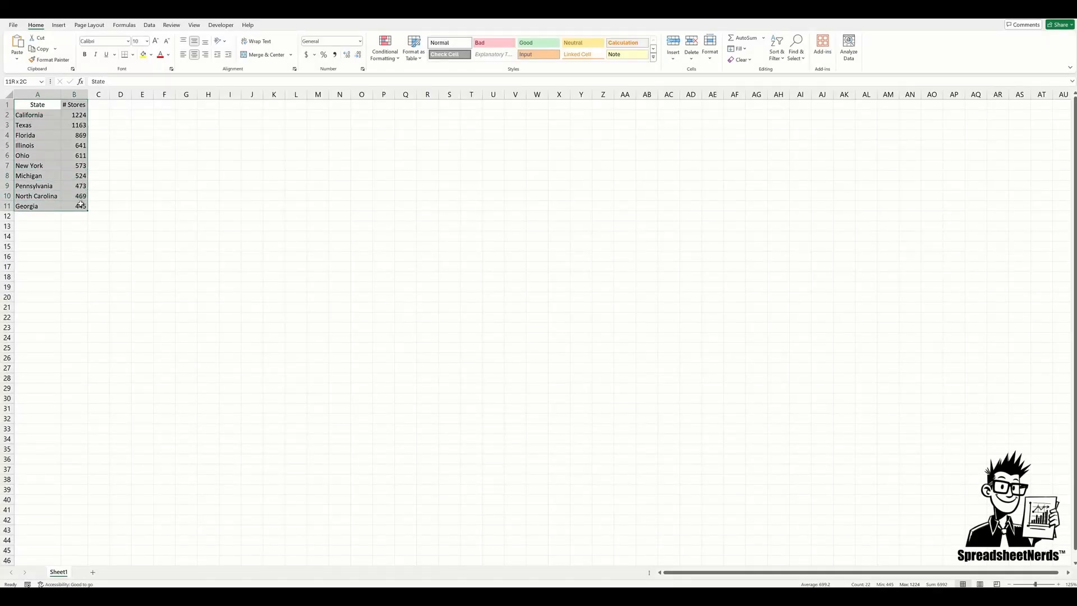
left_click(87, 9)
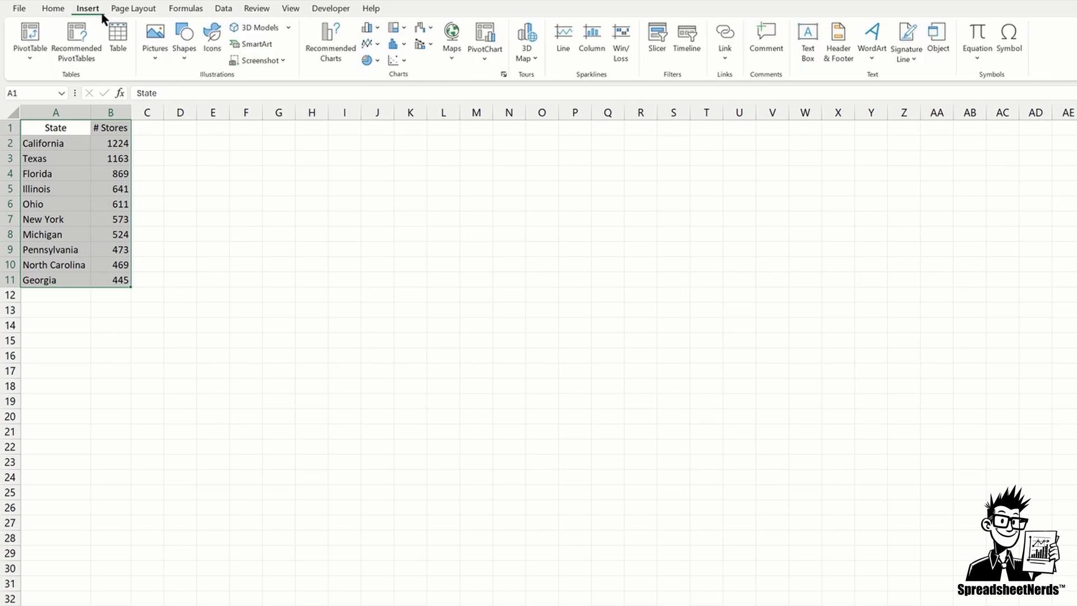
left_click(452, 42)
left_click(456, 103)
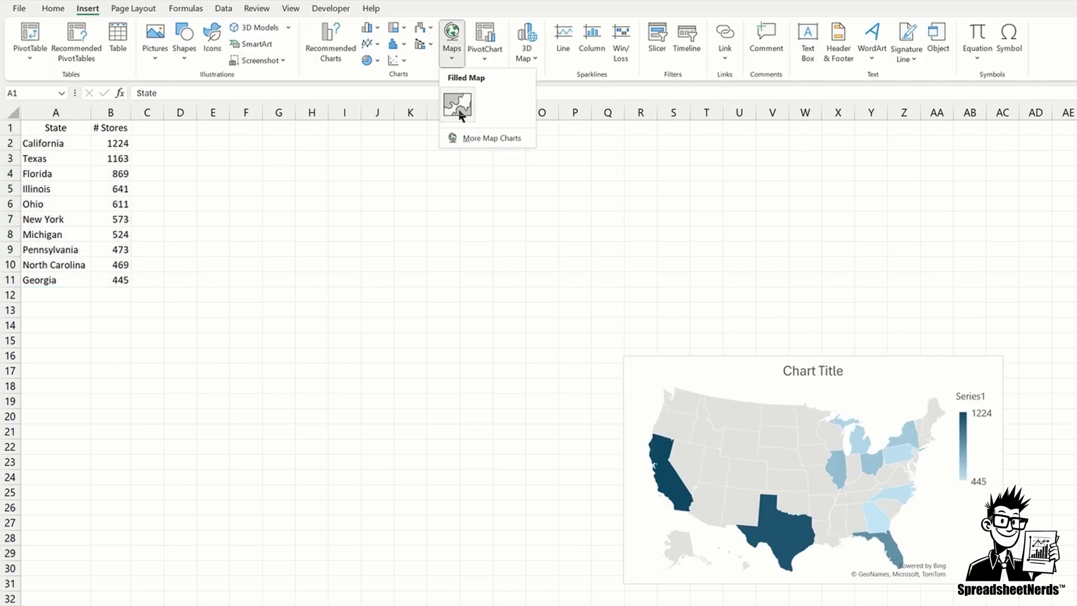
Move the map chart beside the data table and enlarge it to span about columns D to X
left_click_drag(433, 271, 123, 122)
left_click_drag(360, 261, 566, 385)
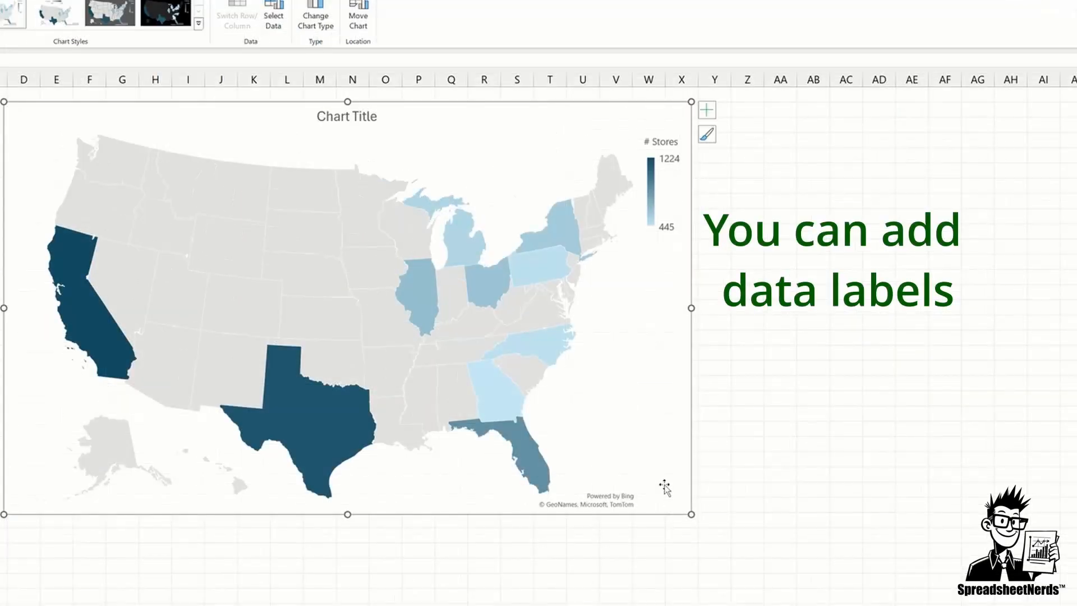
Add data labels to the map chart showing the category name and value, separated by a new line
left_click(707, 110)
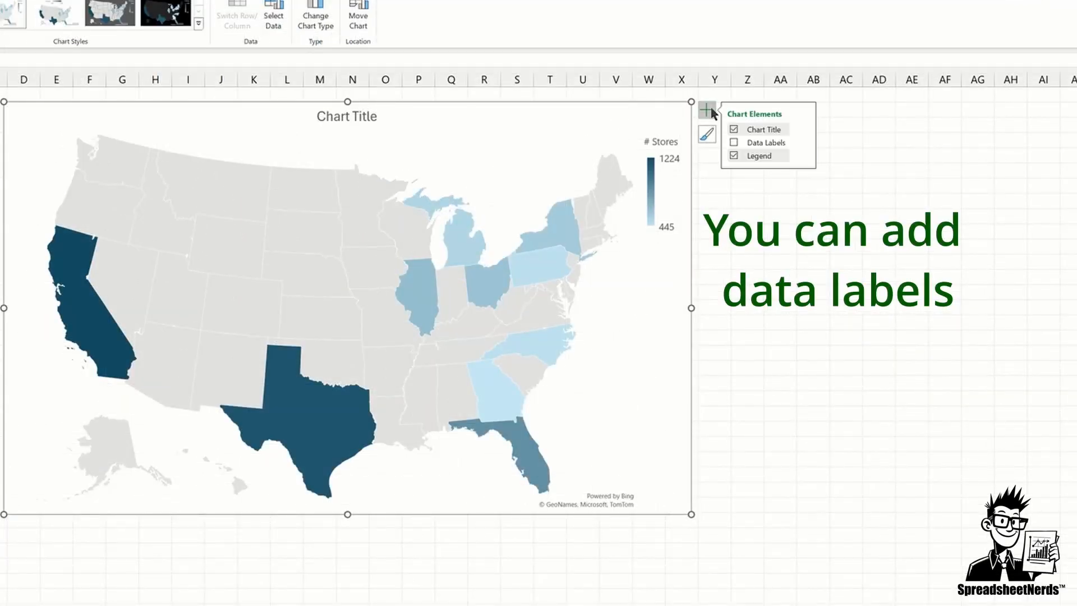
left_click(734, 142)
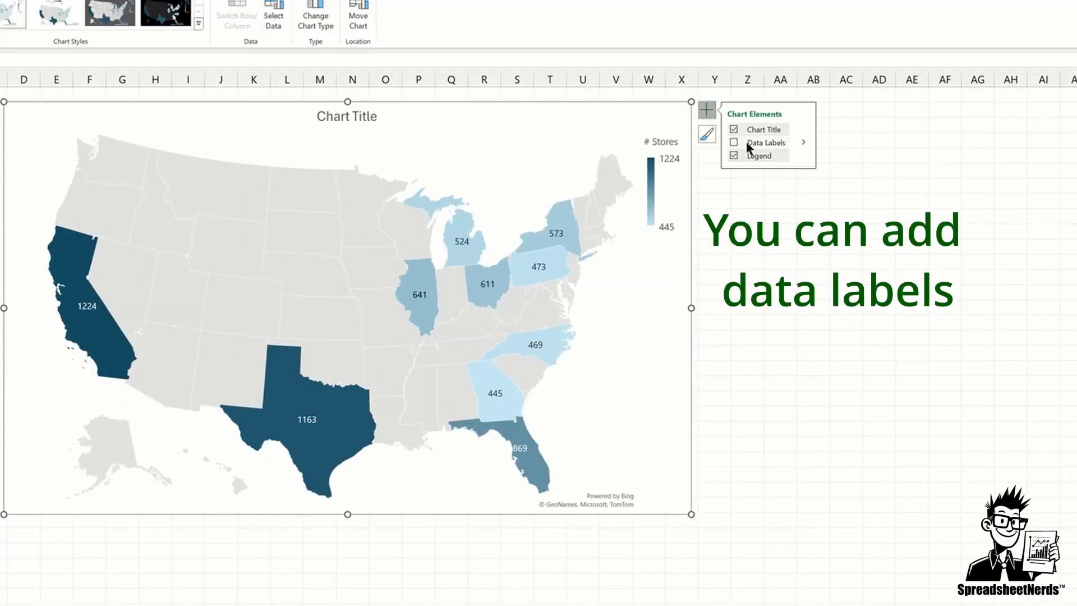
left_click(804, 143)
left_click(838, 180)
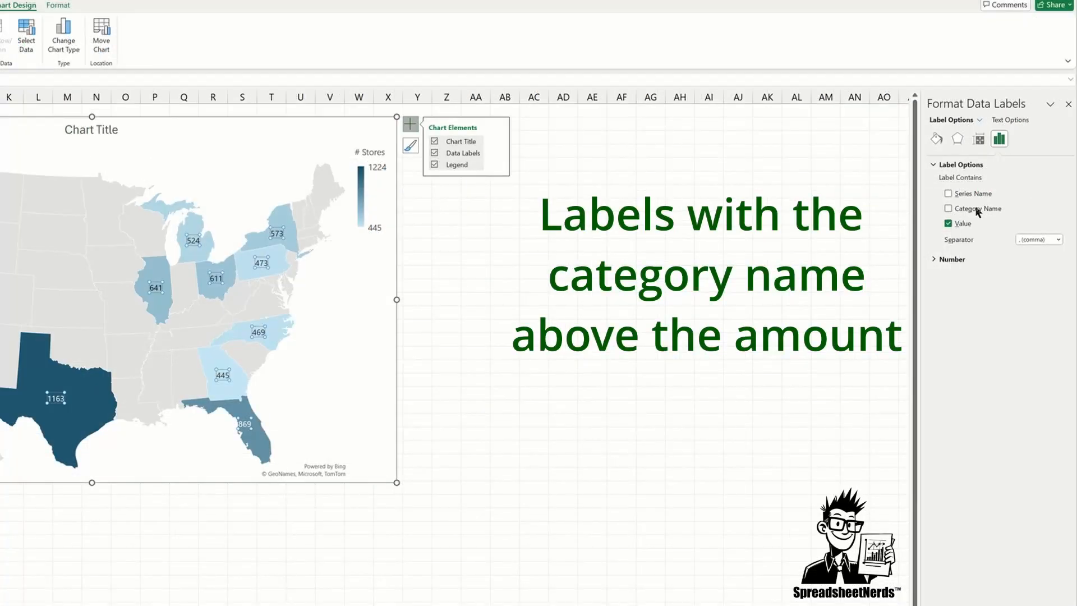
left_click(977, 211)
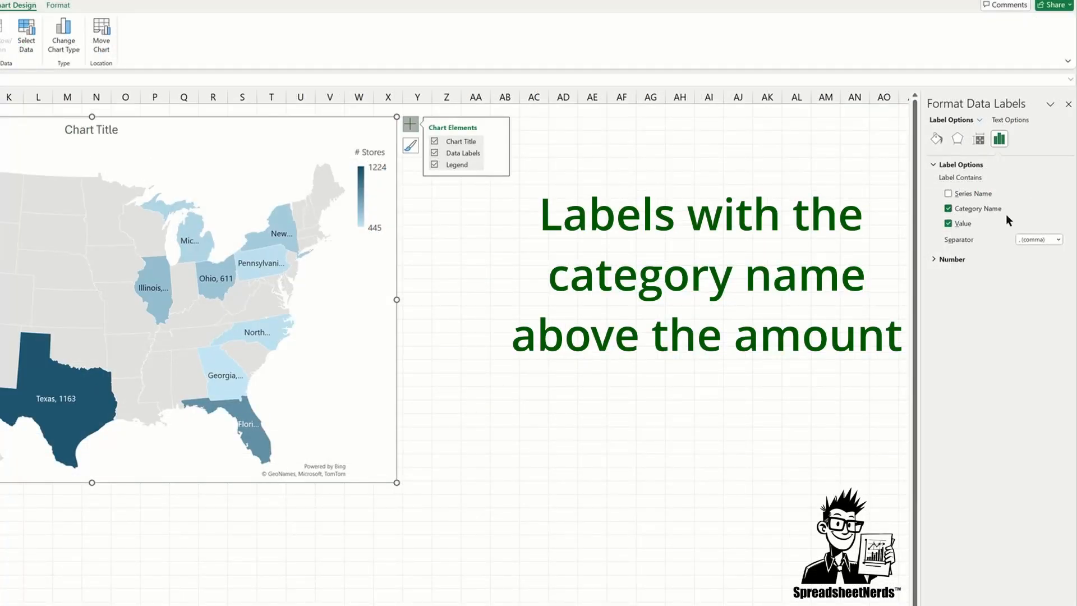
left_click(1059, 241)
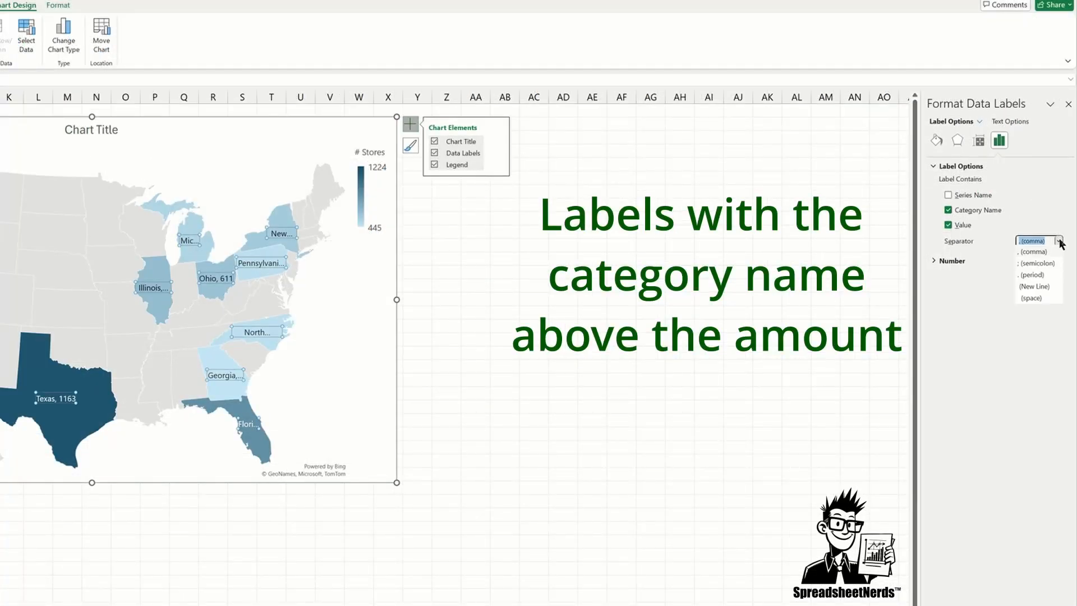
left_click(1036, 286)
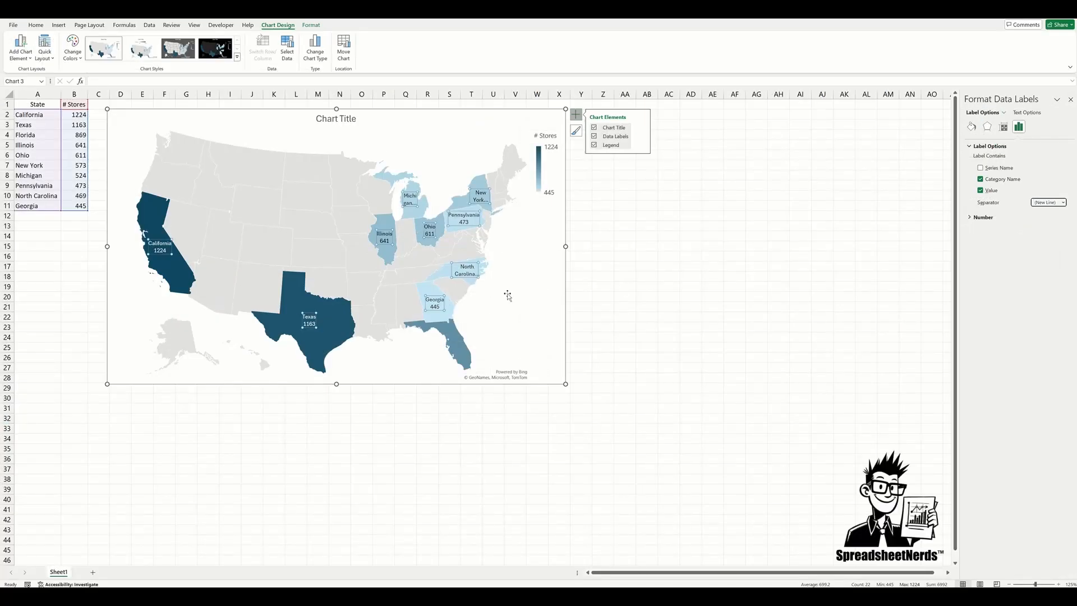
left_click(520, 287)
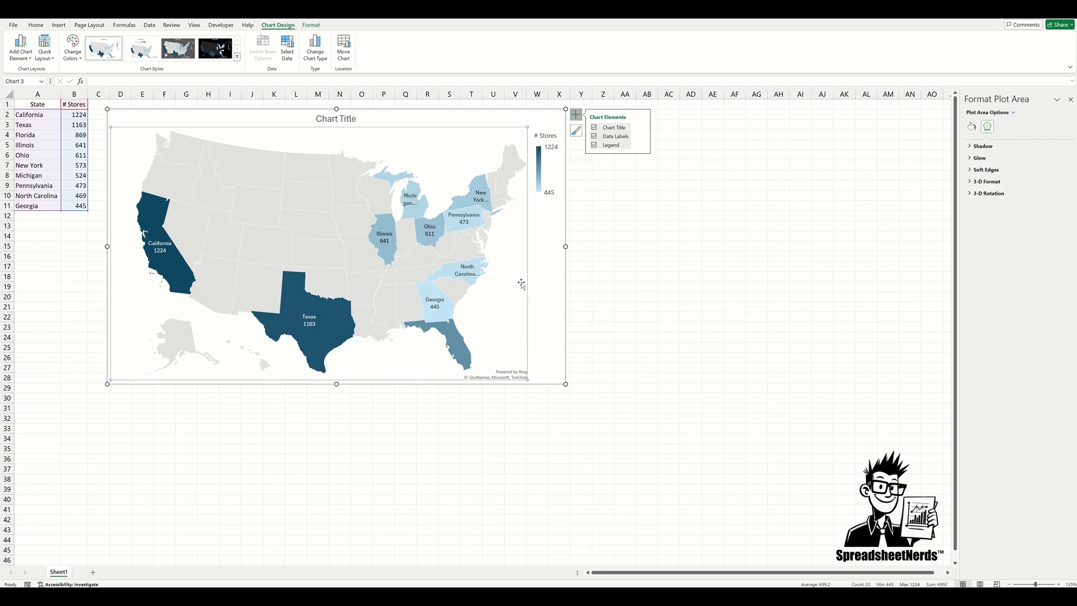
Reduce the font size of all the map chart's data labels to 7
left_click(316, 319)
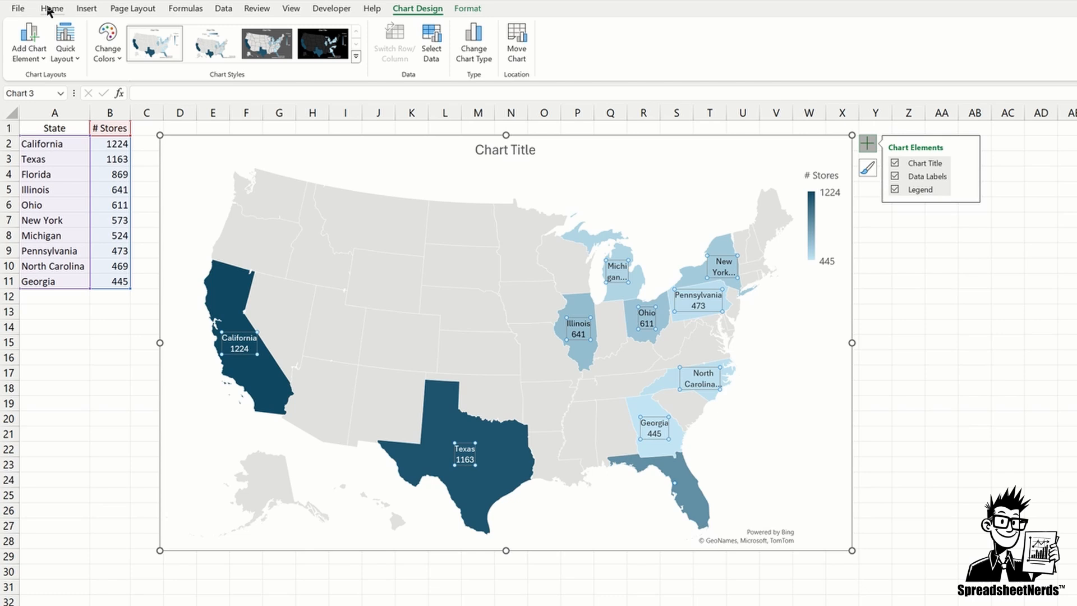
left_click(50, 8)
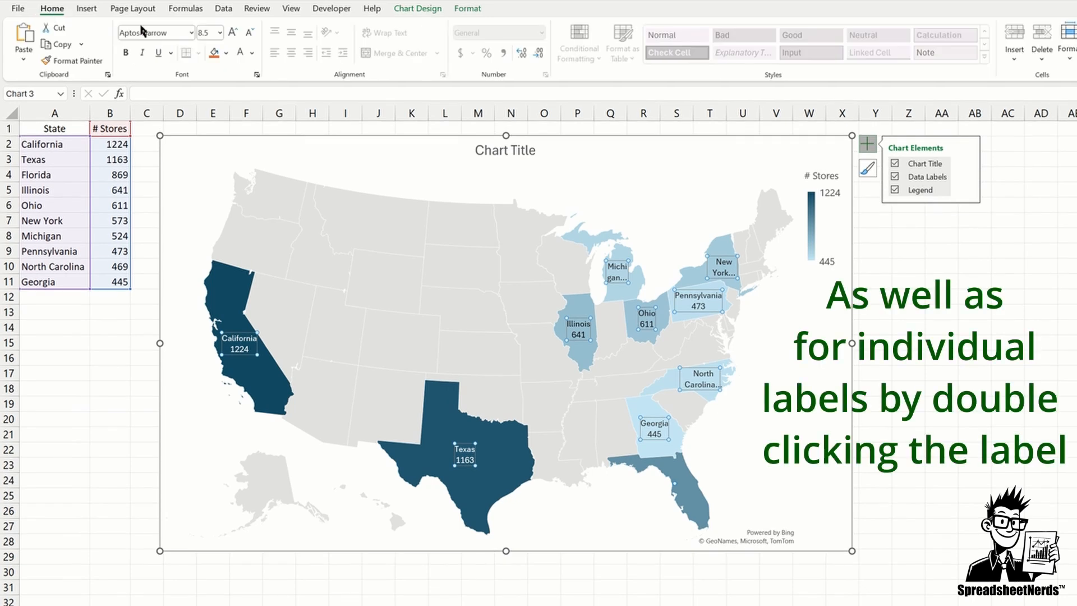
left_click(250, 36)
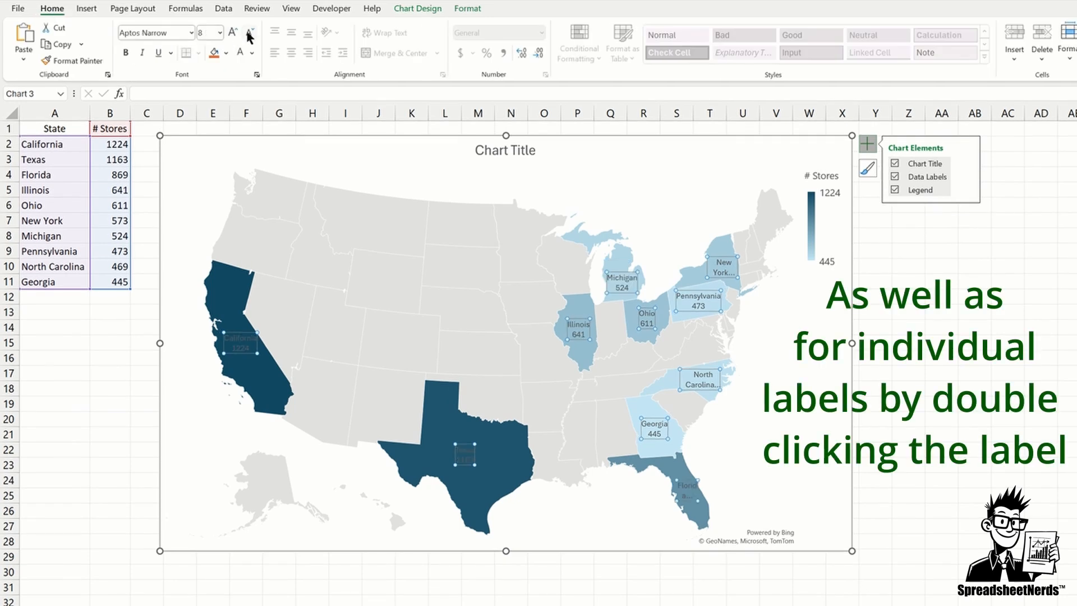
left_click(250, 36)
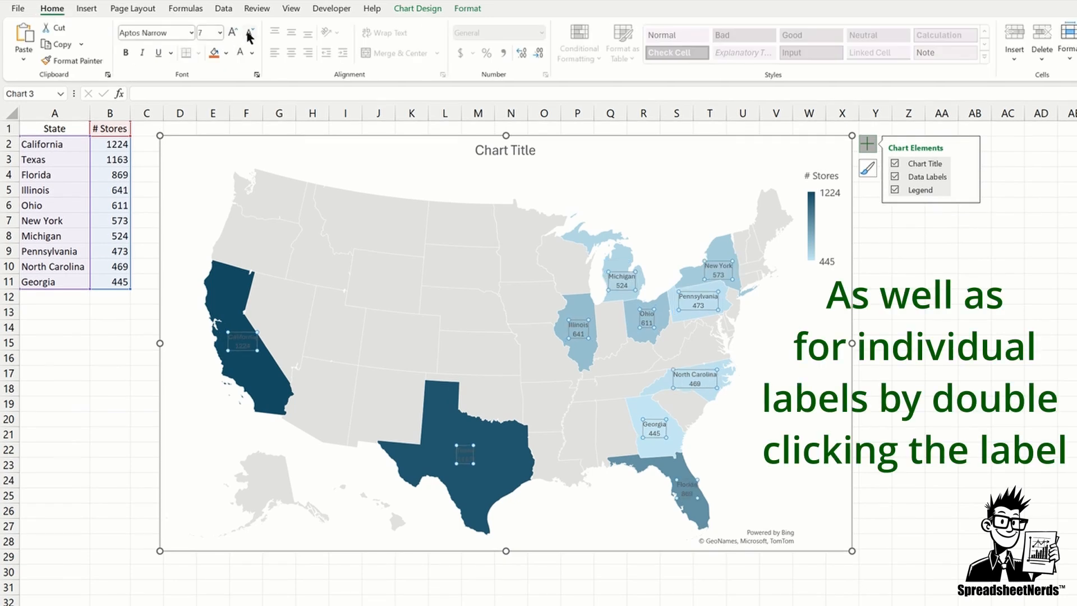
Set the font color of the California, Texas and Florida data labels to white, one label at a time
left_click(241, 346)
left_click(239, 52)
left_click(465, 454)
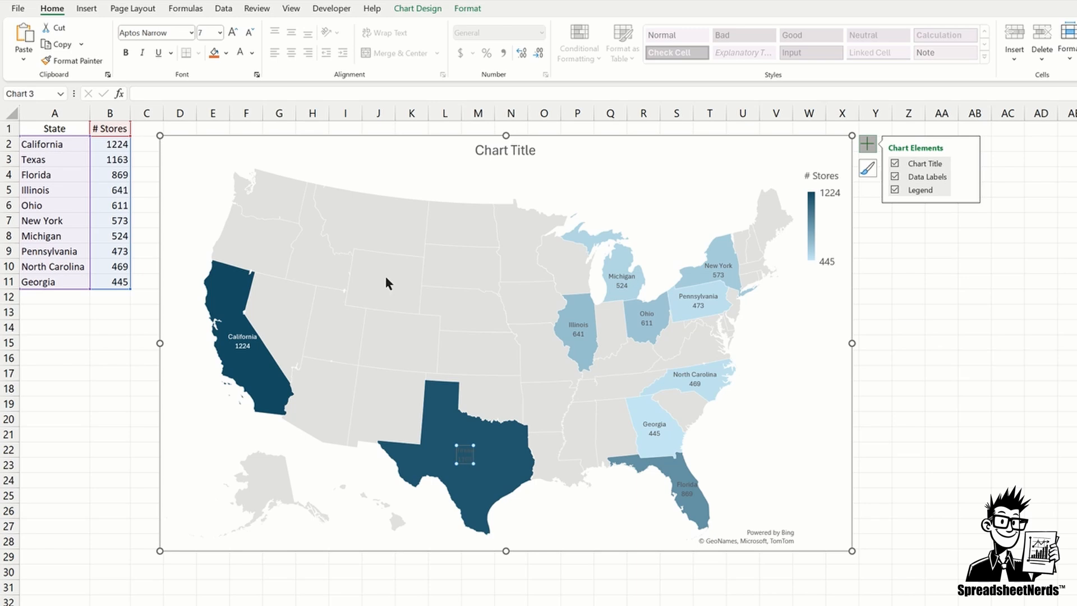
left_click(239, 52)
left_click(691, 492)
left_click(237, 51)
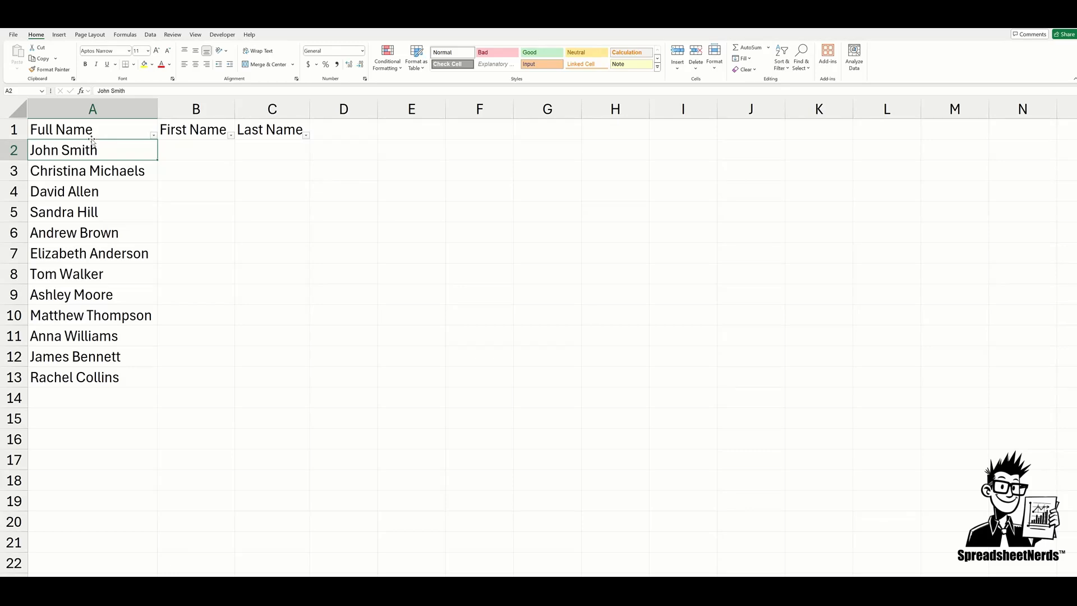
Begin a delimited Text to Columns conversion of the full names in A2:A13, using only Space as the delimiter
left_click_drag(91, 143, 92, 379)
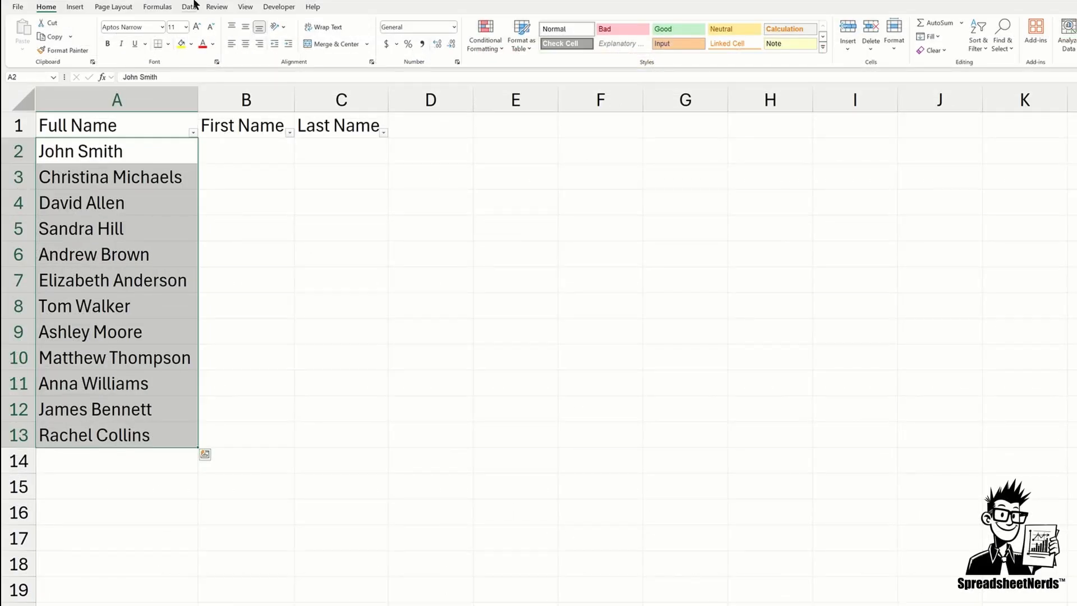
left_click(190, 6)
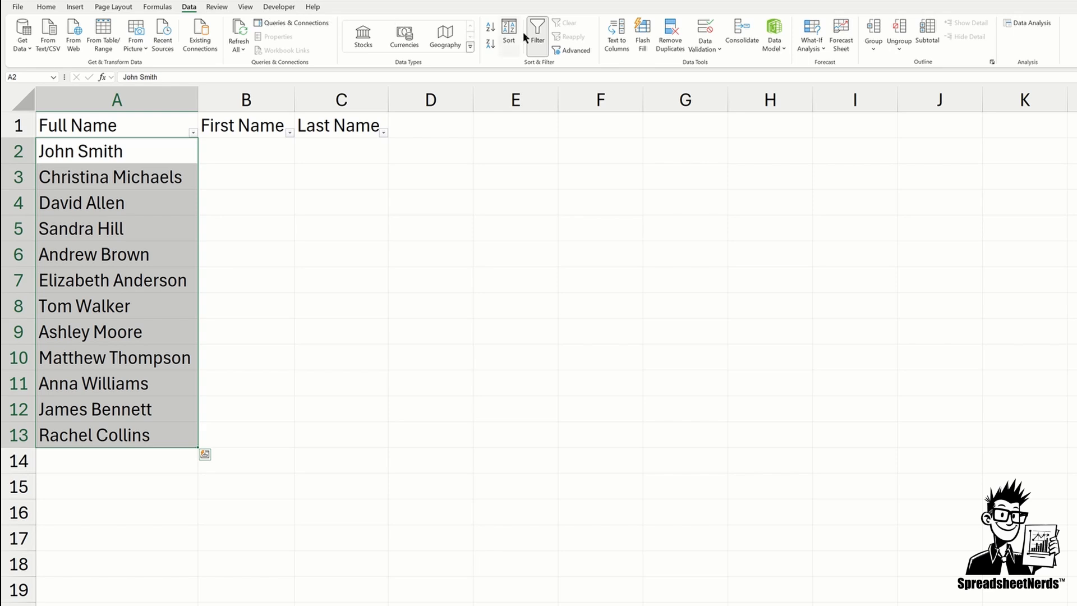
left_click(623, 43)
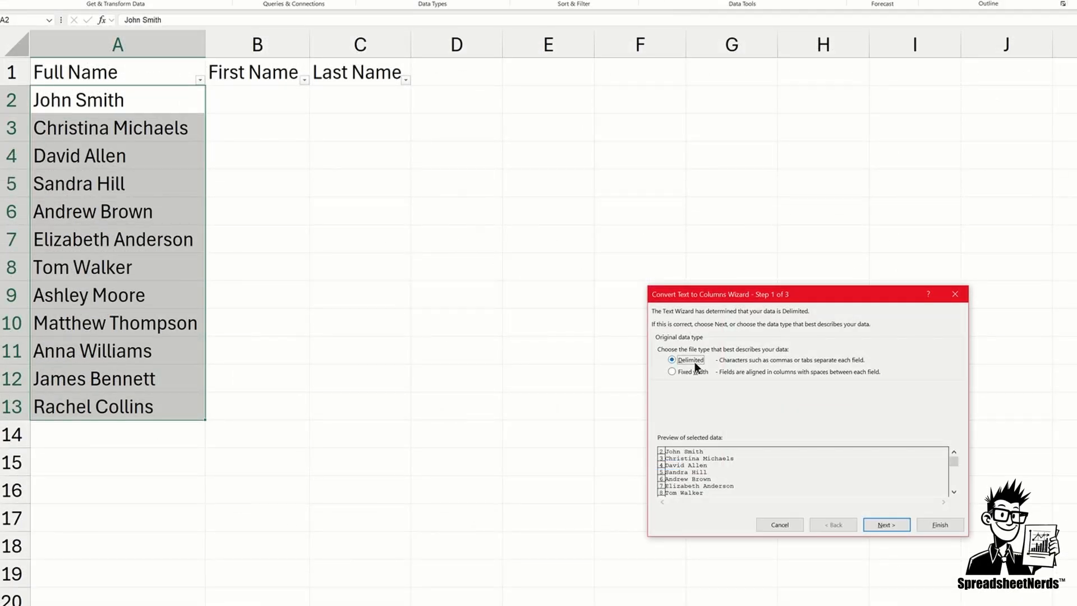
left_click(899, 524)
left_click(901, 523)
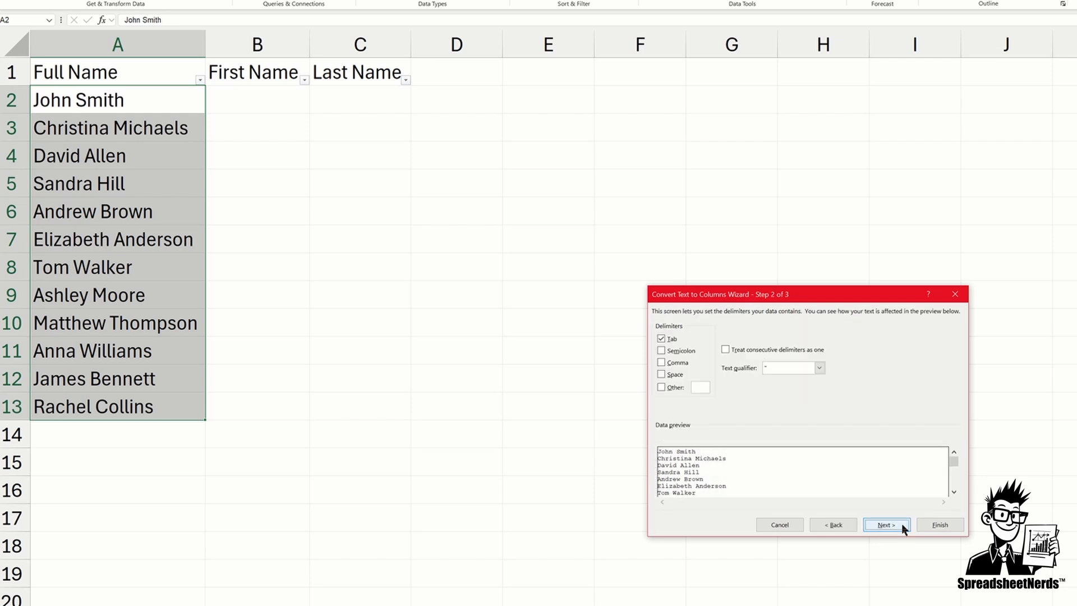
left_click(665, 339)
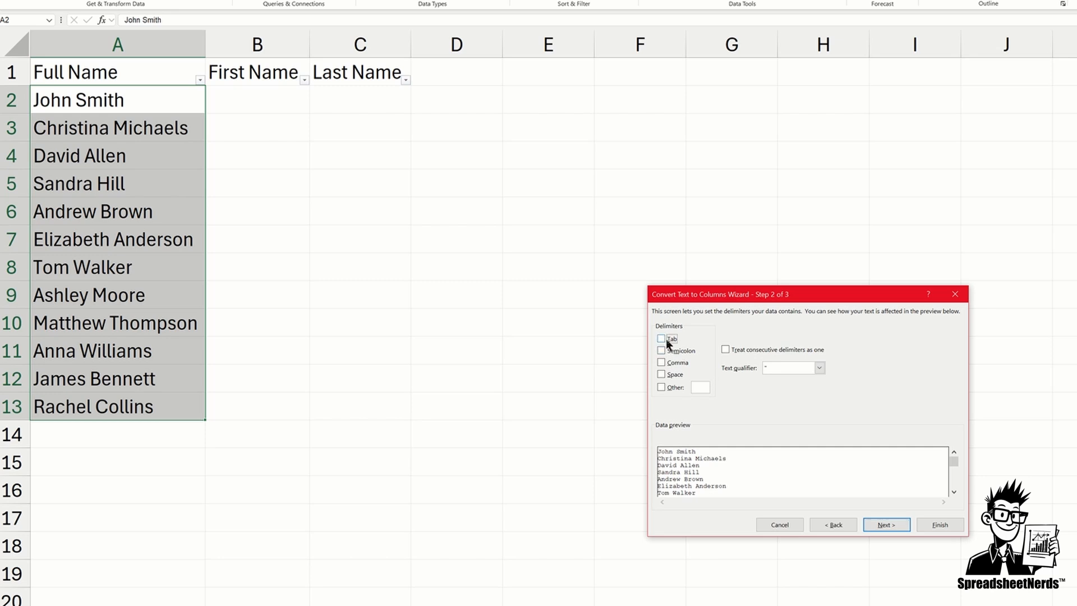
left_click(678, 376)
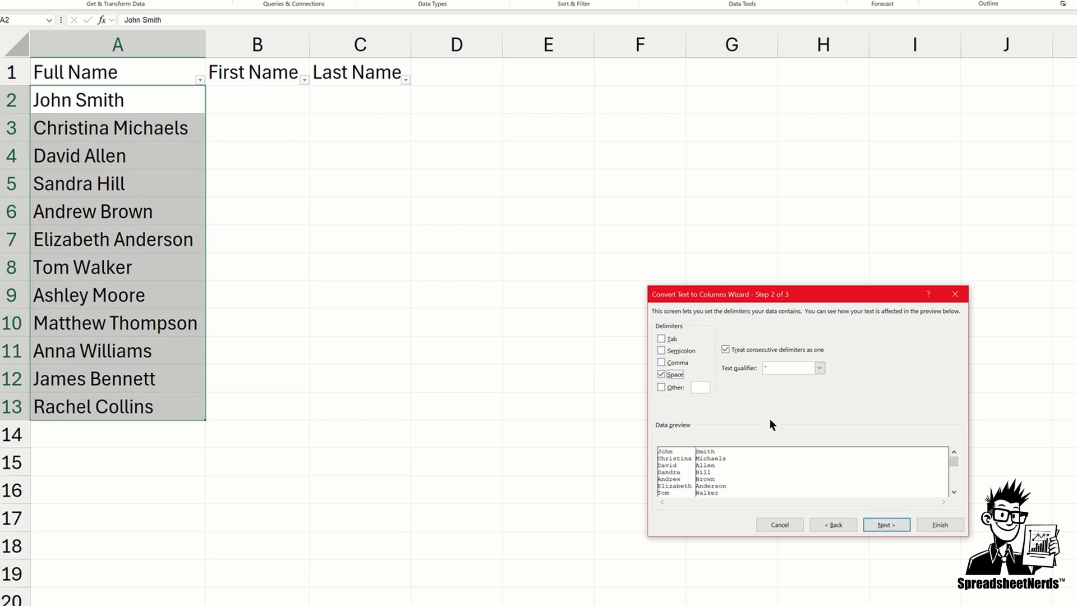
Set the Text to Columns destination to B2 and finish splitting the names into the First Name and Last Name columns
left_click(886, 526)
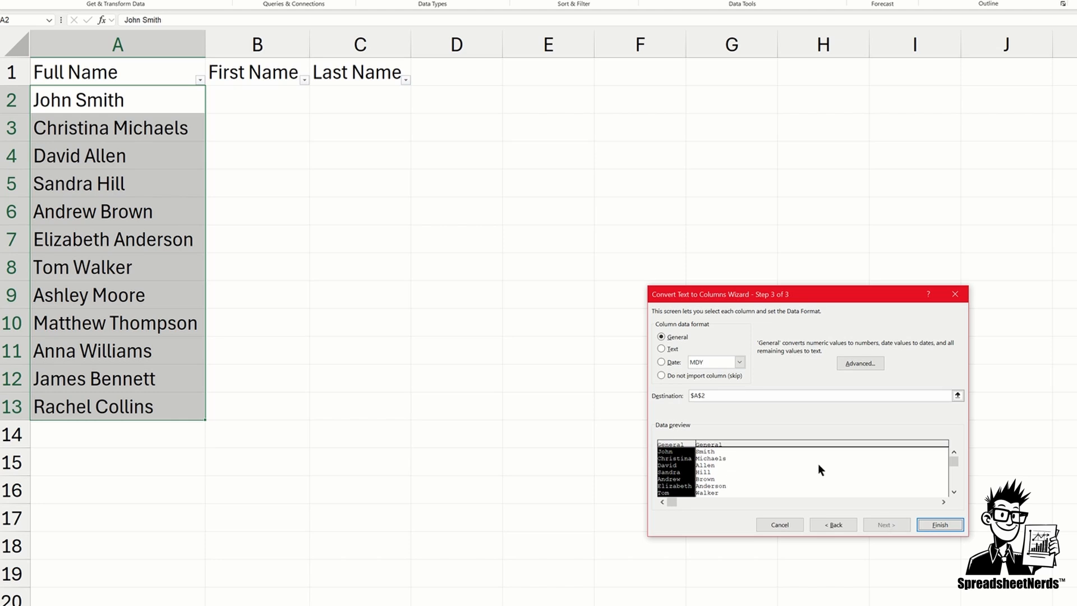
left_click_drag(693, 396, 735, 394)
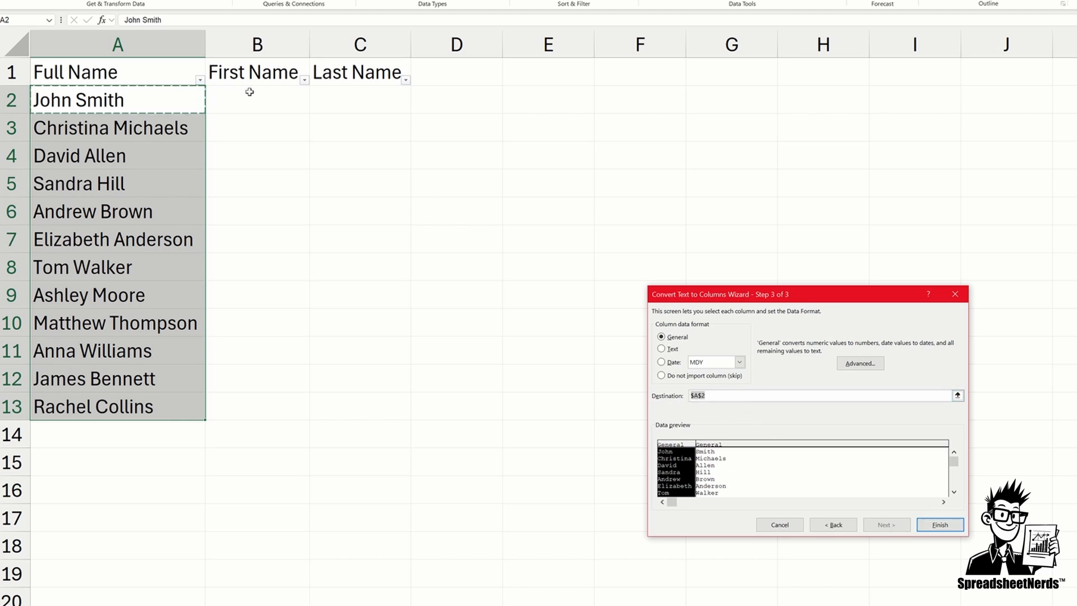
left_click(274, 101)
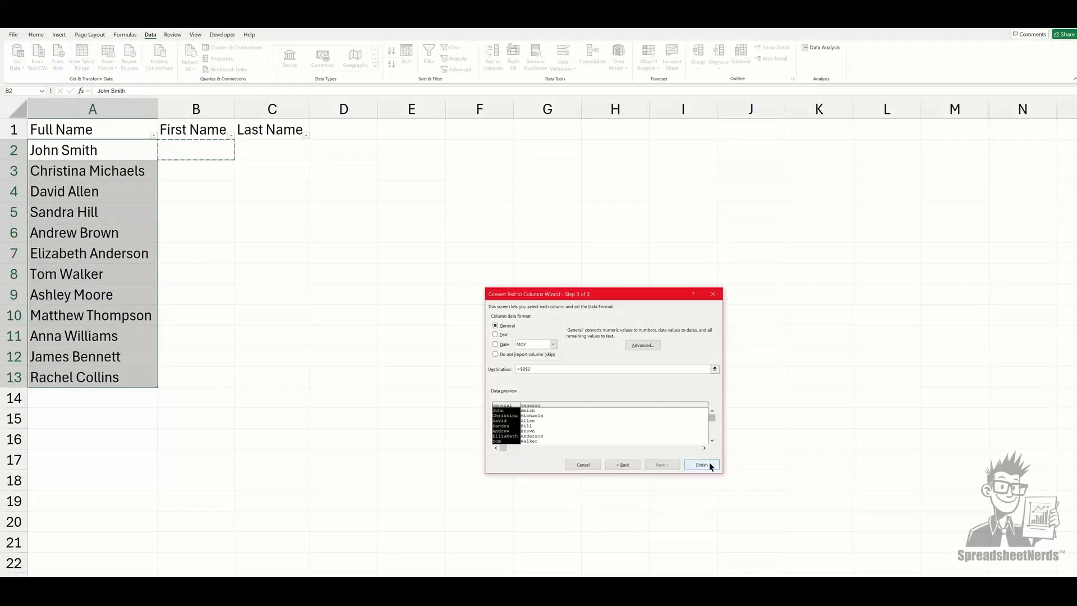
left_click(701, 465)
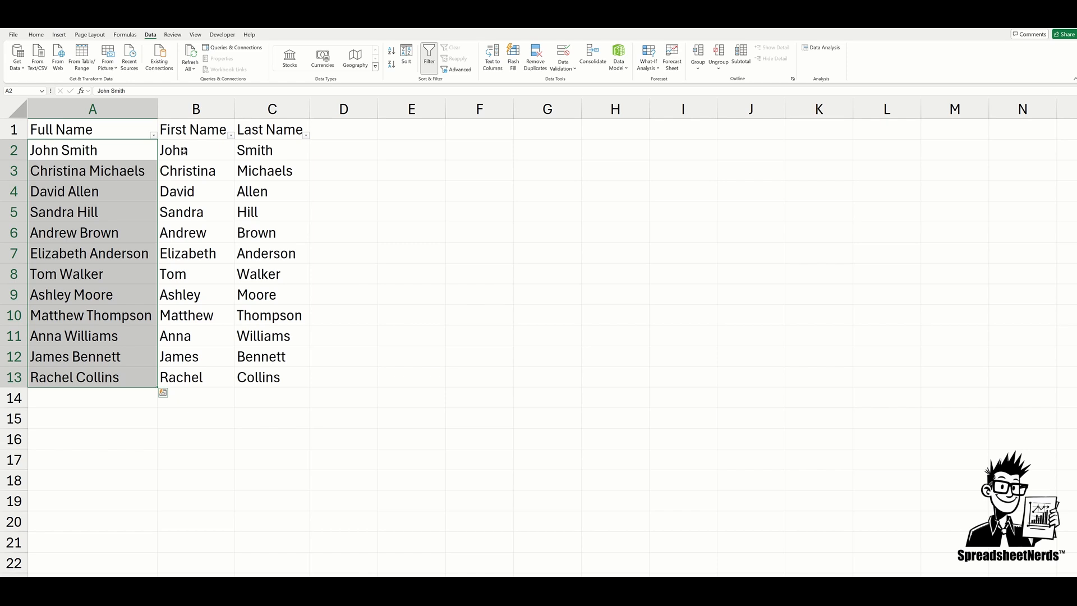
left_click(278, 372)
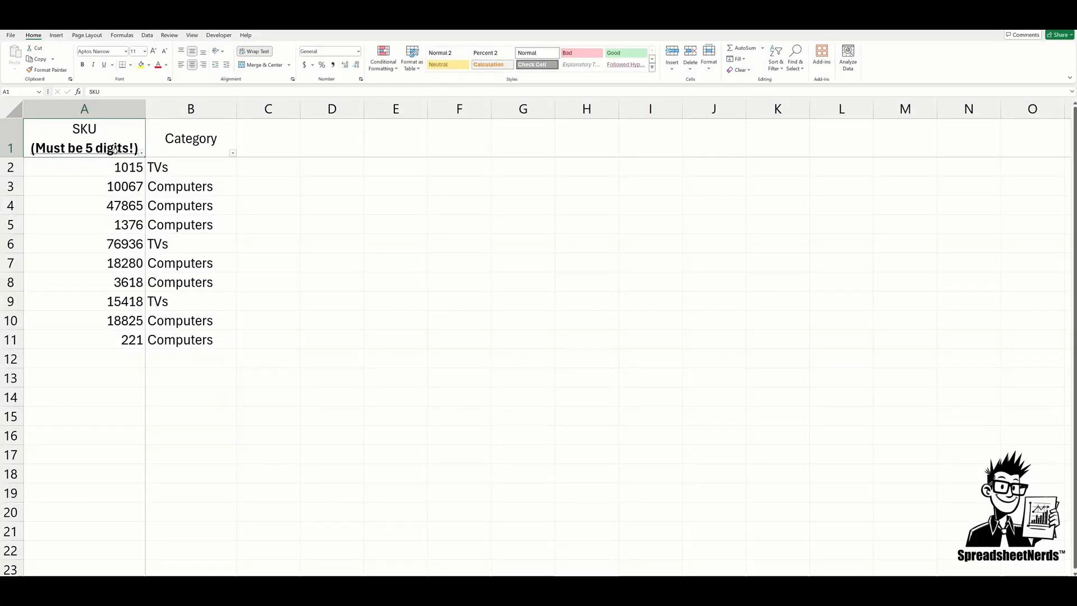
Try to enter the SKU in A11 with leading zeros as 00221
left_click(128, 339)
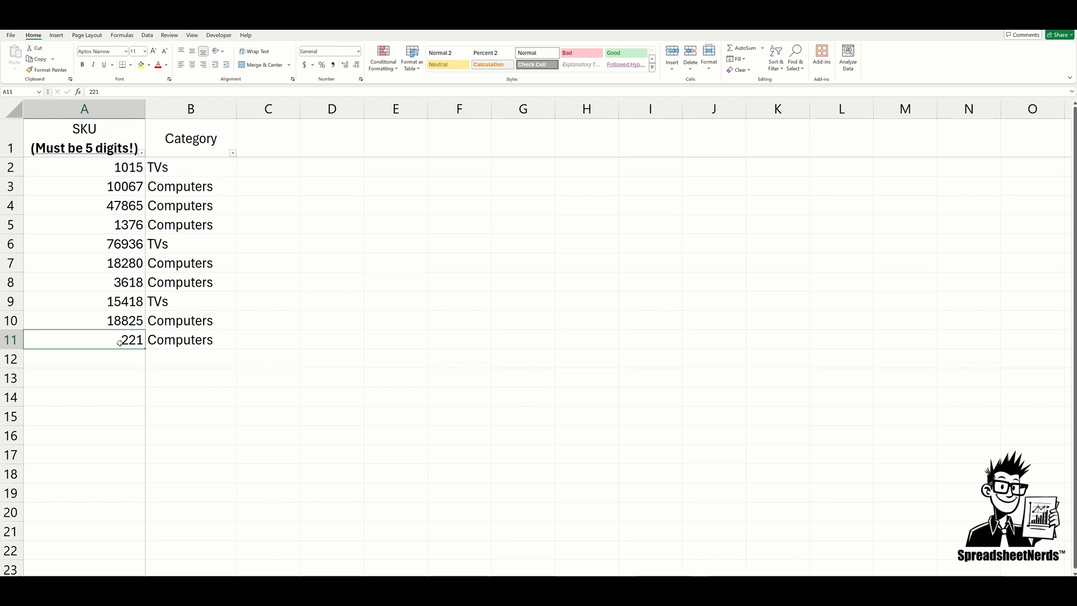
type("00221")
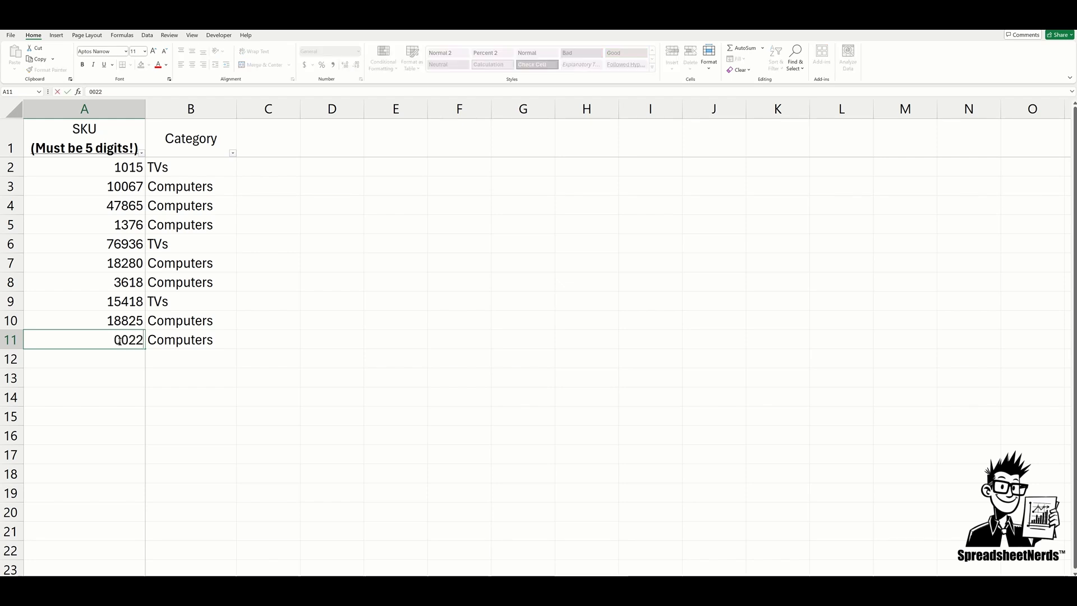
key("Return")
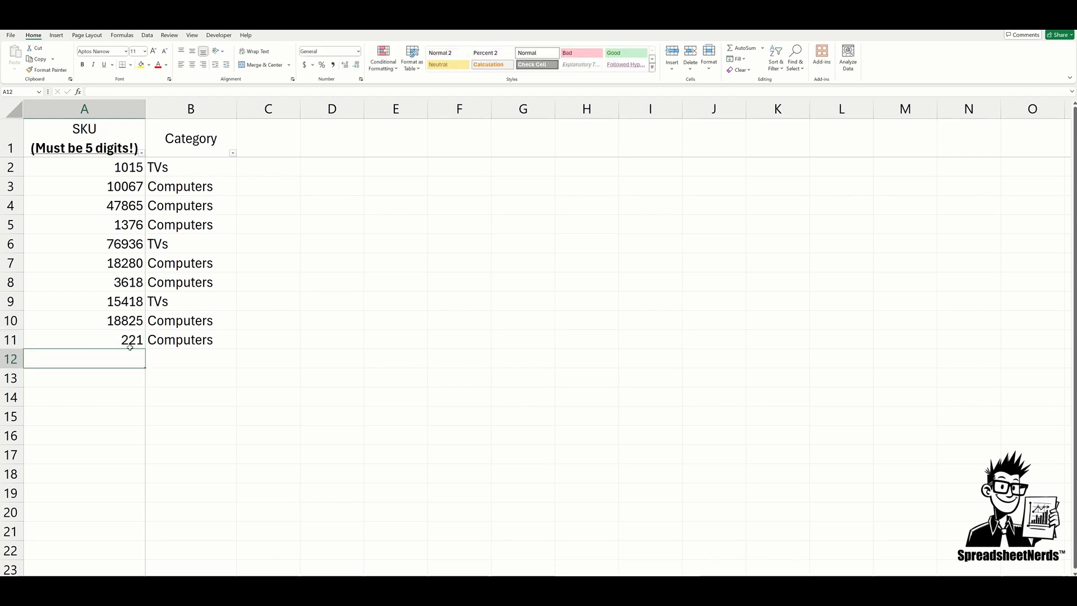
Apply the custom number format 00000 to the SKU values in A2:A11
left_click_drag(130, 343, 122, 169)
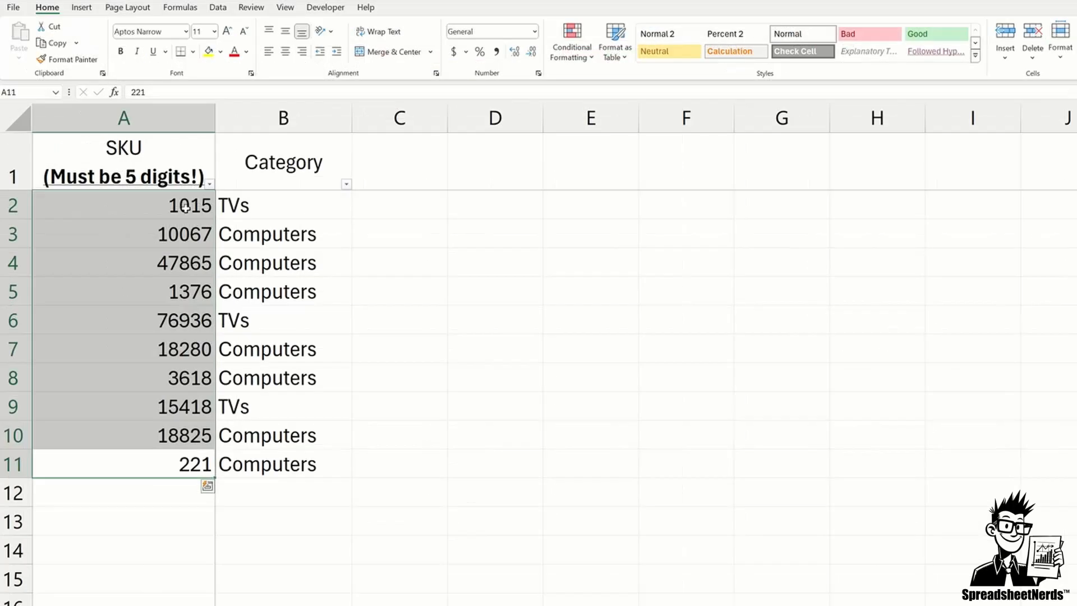
left_click(538, 74)
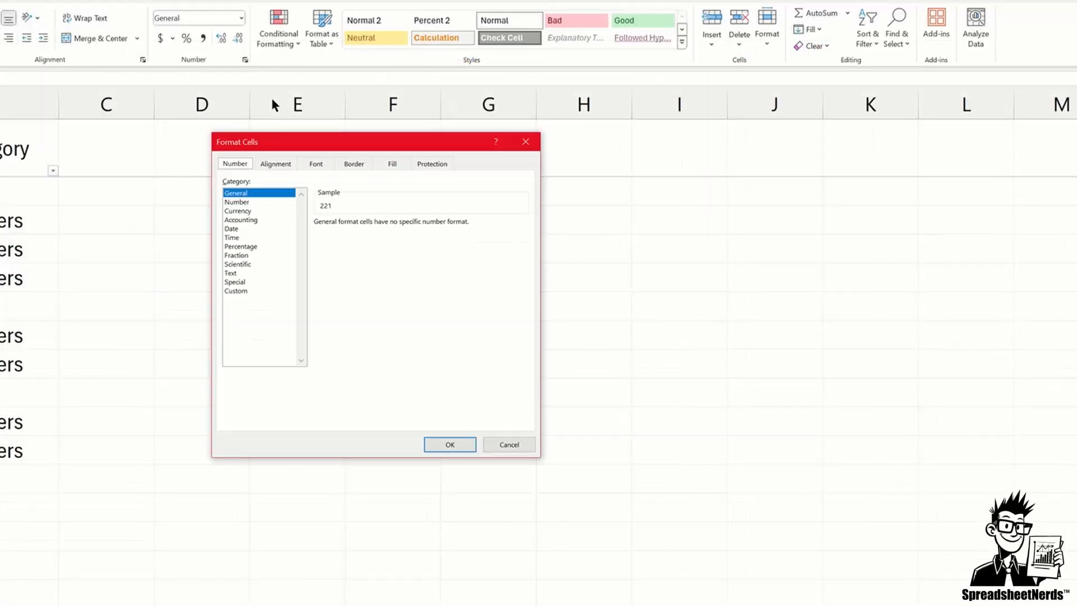
left_click(265, 291)
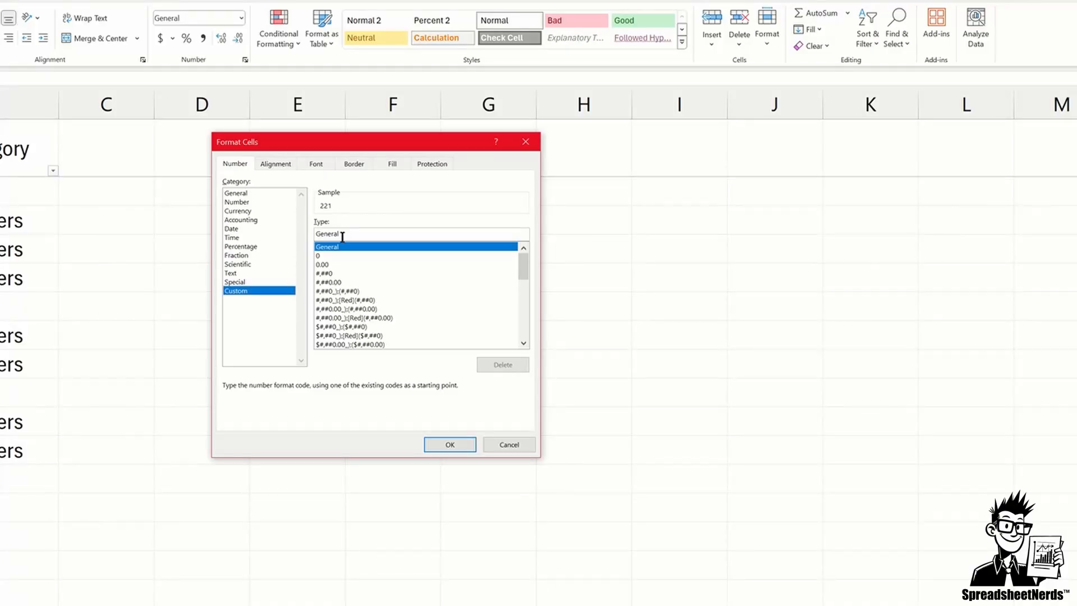
double_click(325, 234)
type("00000")
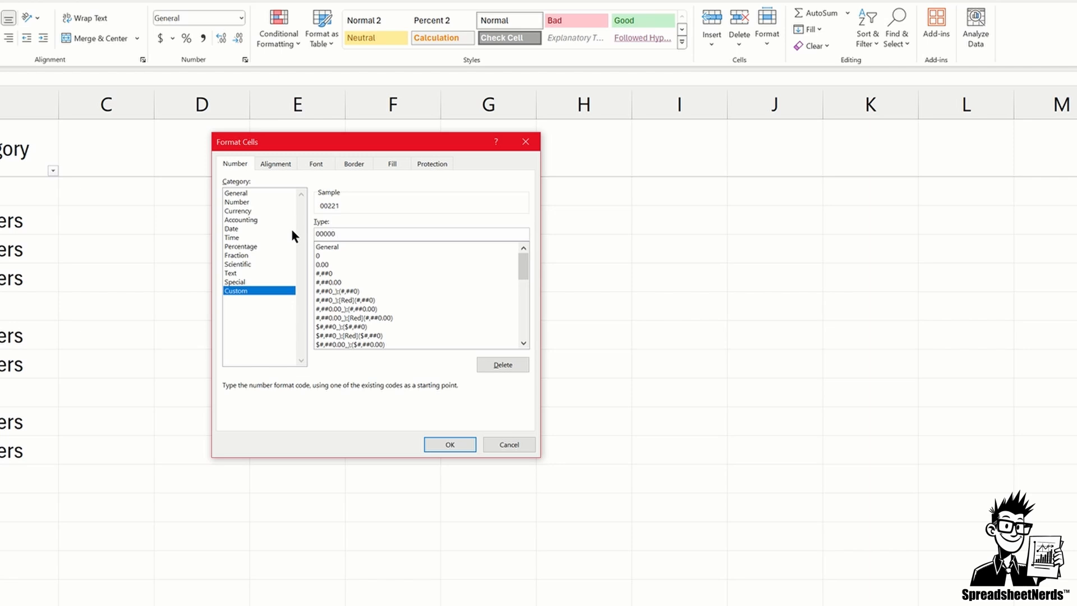
key("Return")
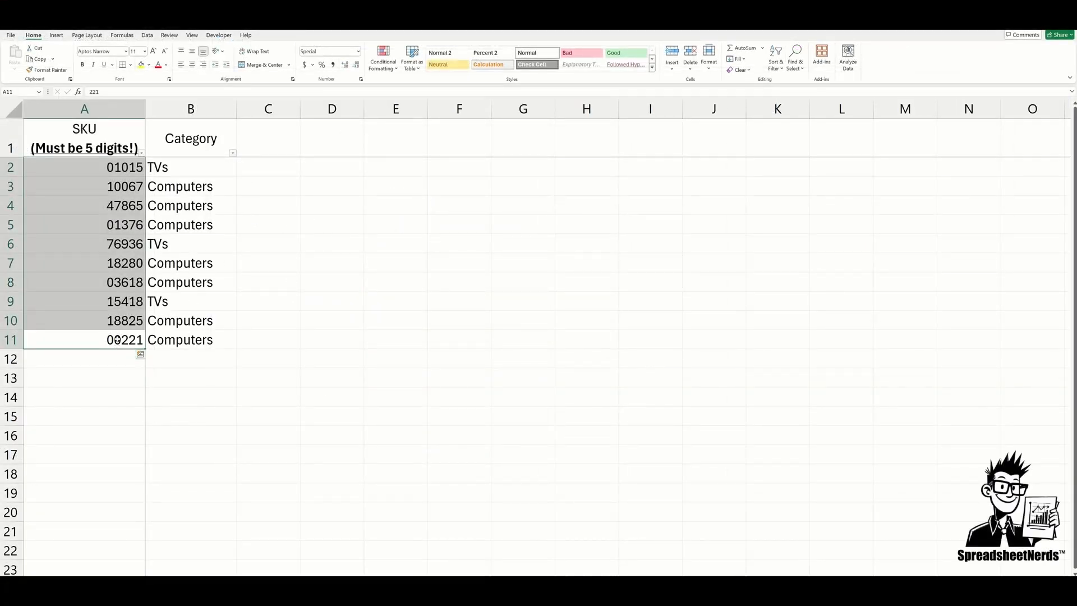
Re-enter 221 as the SKU in A11 to test the five-digit number format
left_click(118, 339)
type("221")
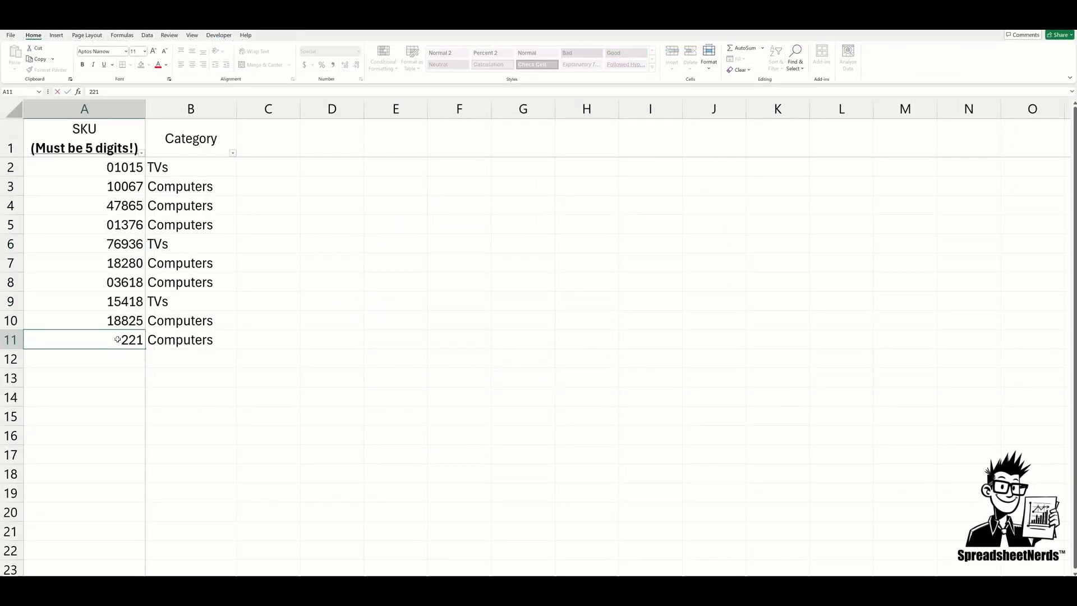
key("Return")
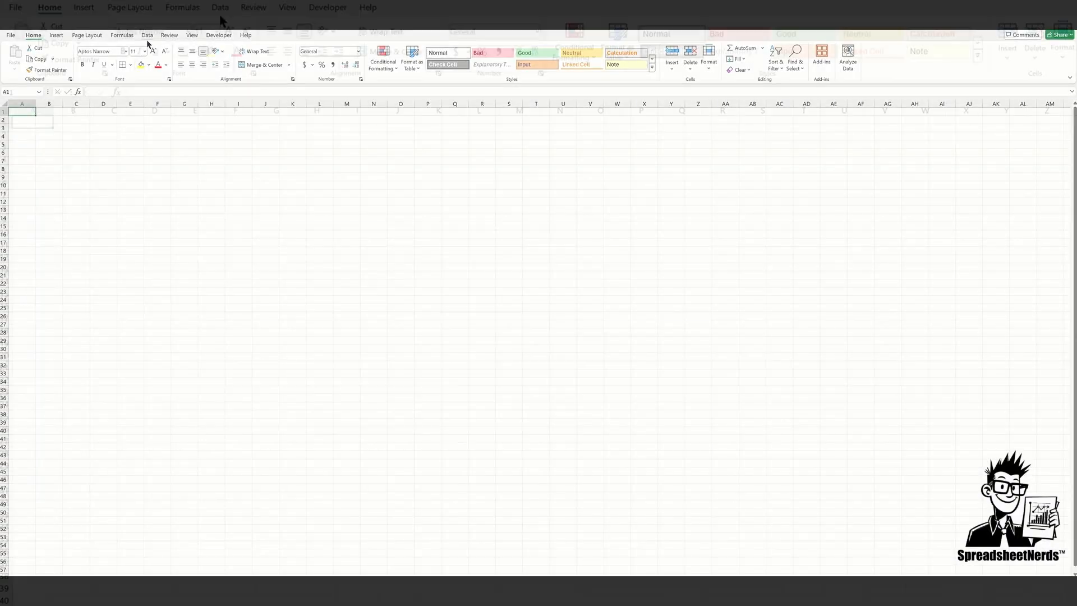
Import the text file Names.txt and open it for transformation in the Power Query Editor
left_click(150, 35)
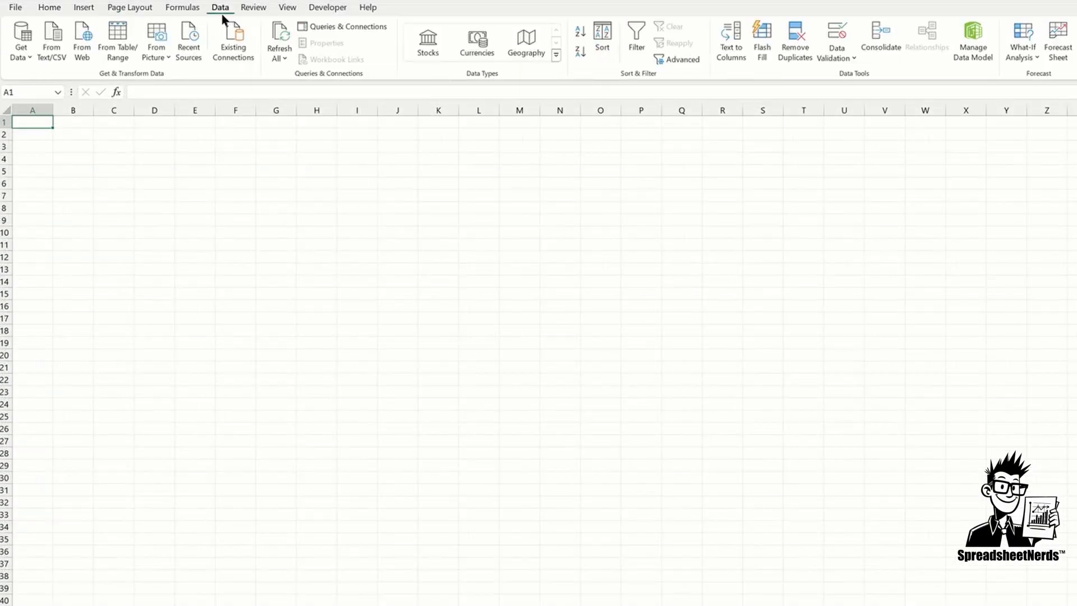
left_click(50, 54)
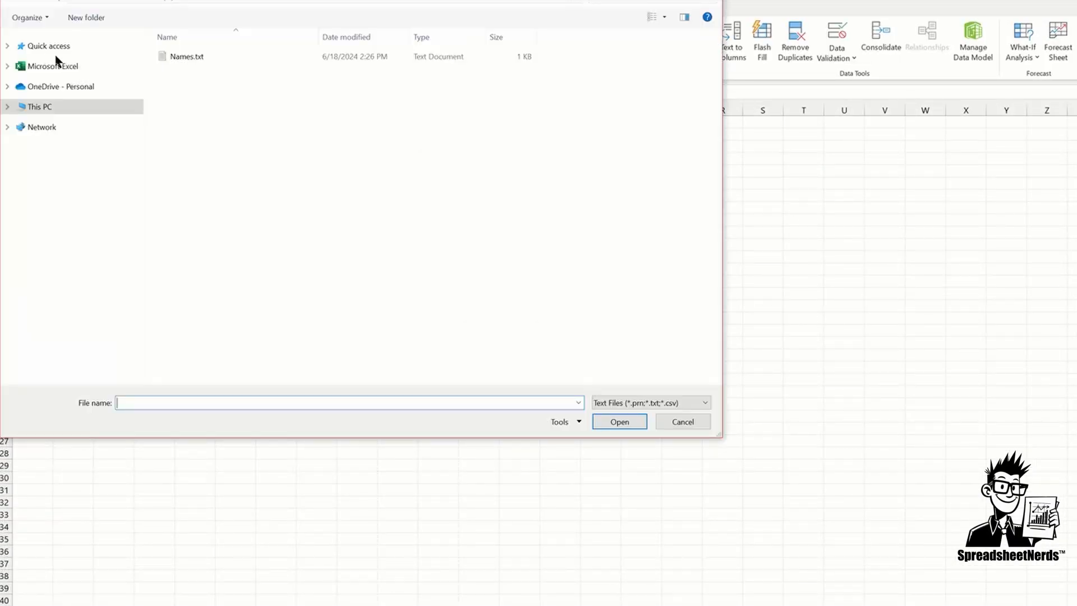
double_click(191, 58)
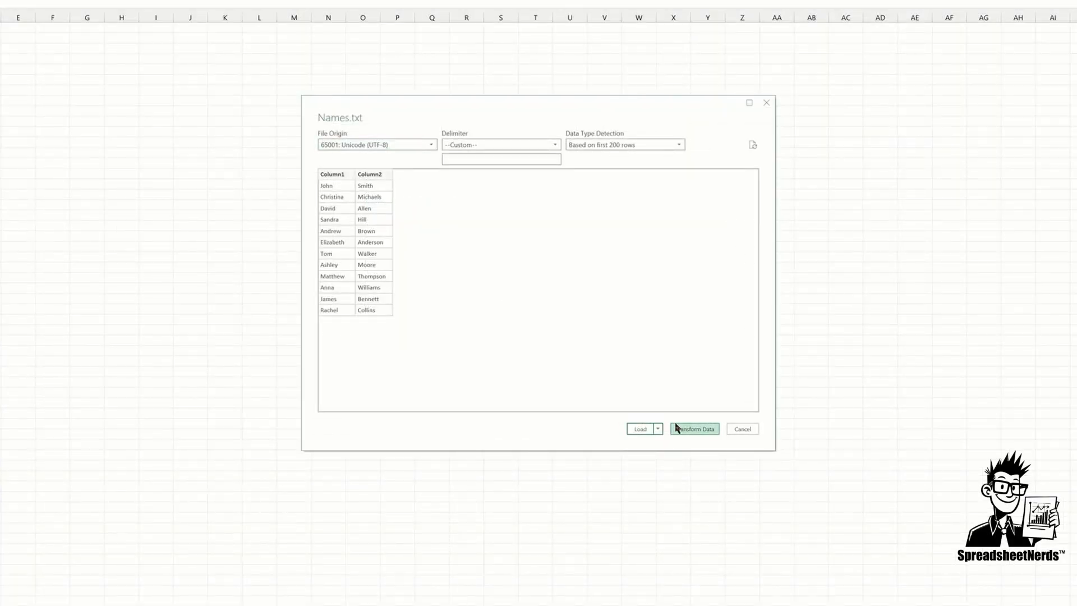
left_click(677, 428)
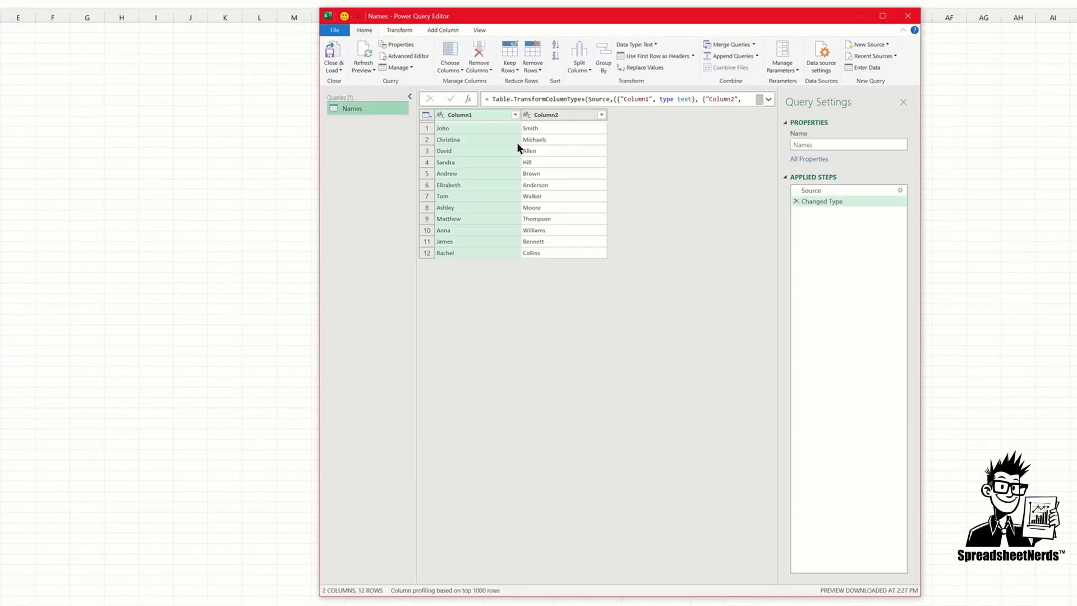
Rename Column1 as First Name and Column2 as Last Name
double_click(476, 115)
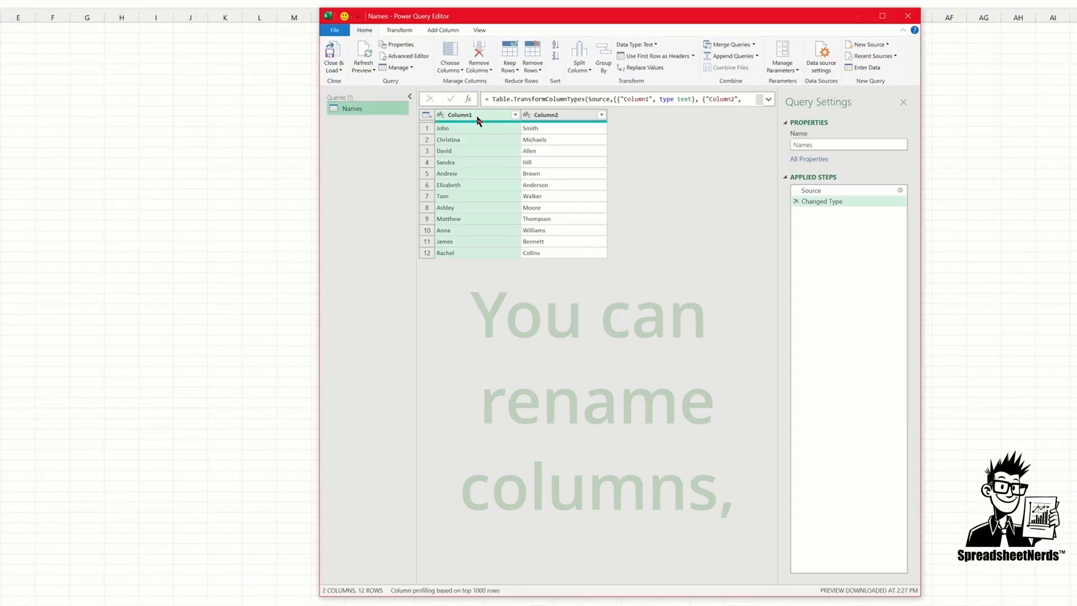
type("First N")
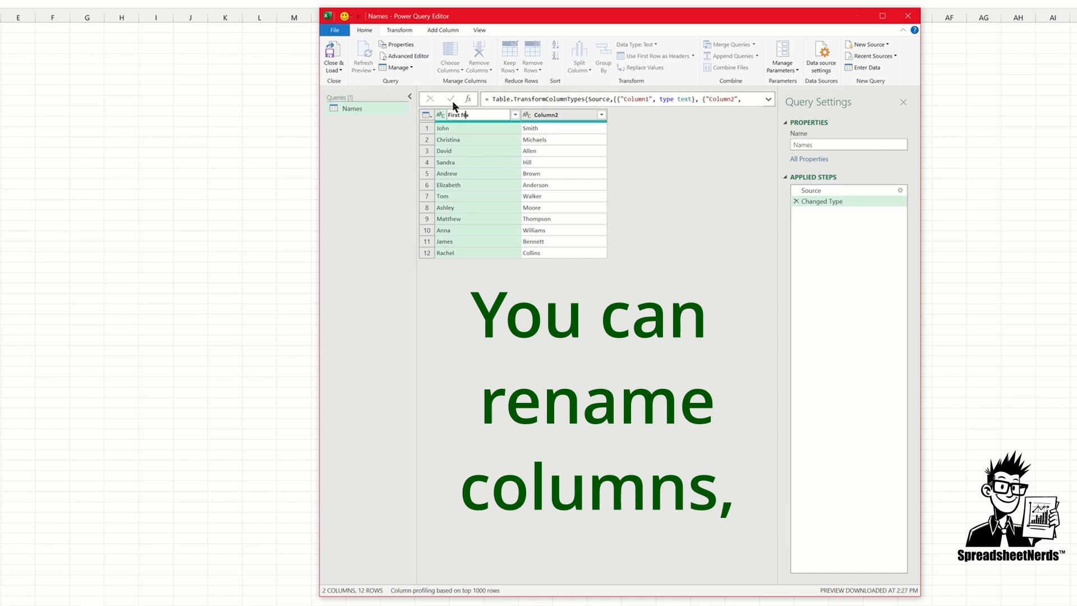
type("ame")
double_click(544, 115)
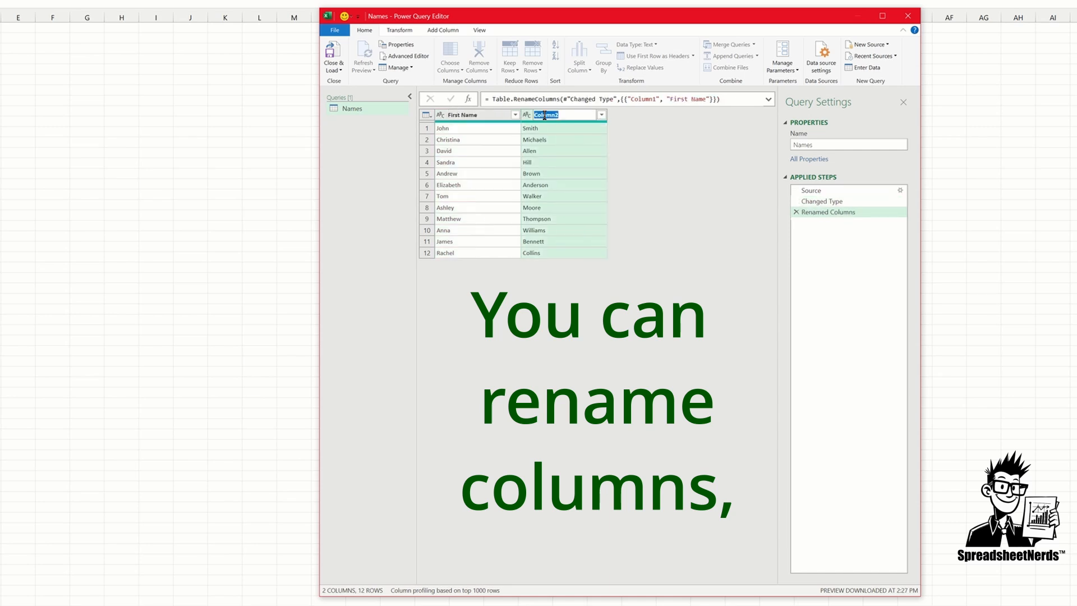
type("Last Name")
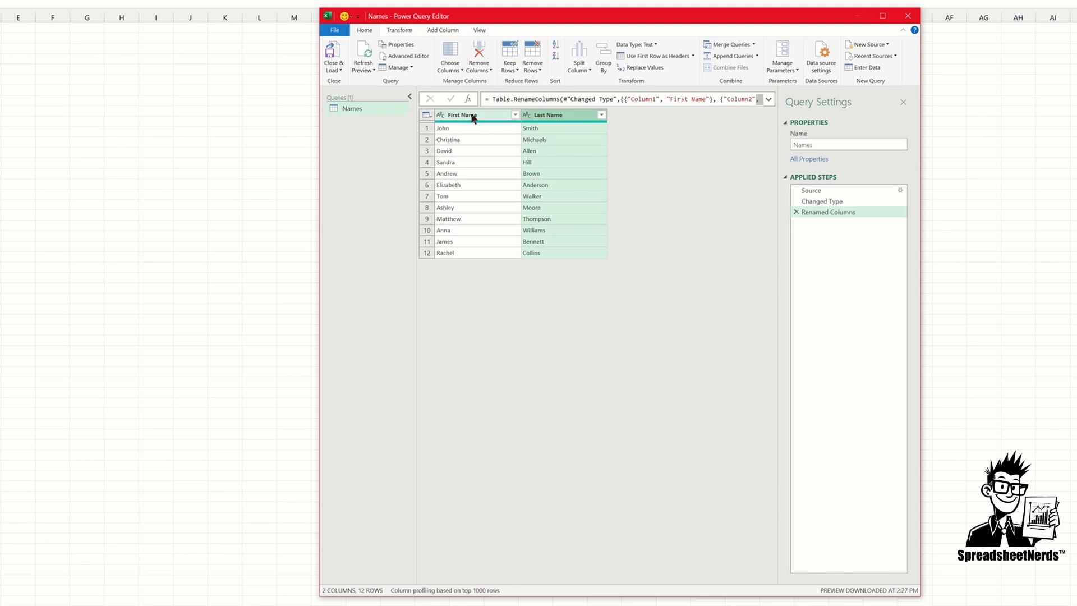
Merge the First Name and Last Name columns into a new space-separated column named Full Name
left_click(473, 115)
left_click(563, 118, "ctrl")
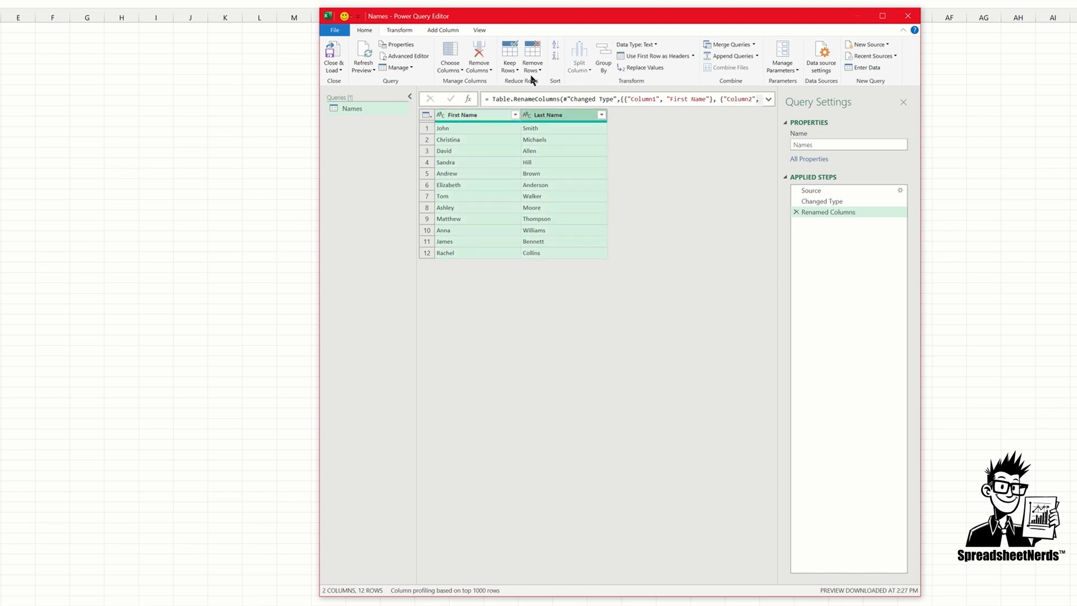
left_click(446, 30)
left_click(542, 47)
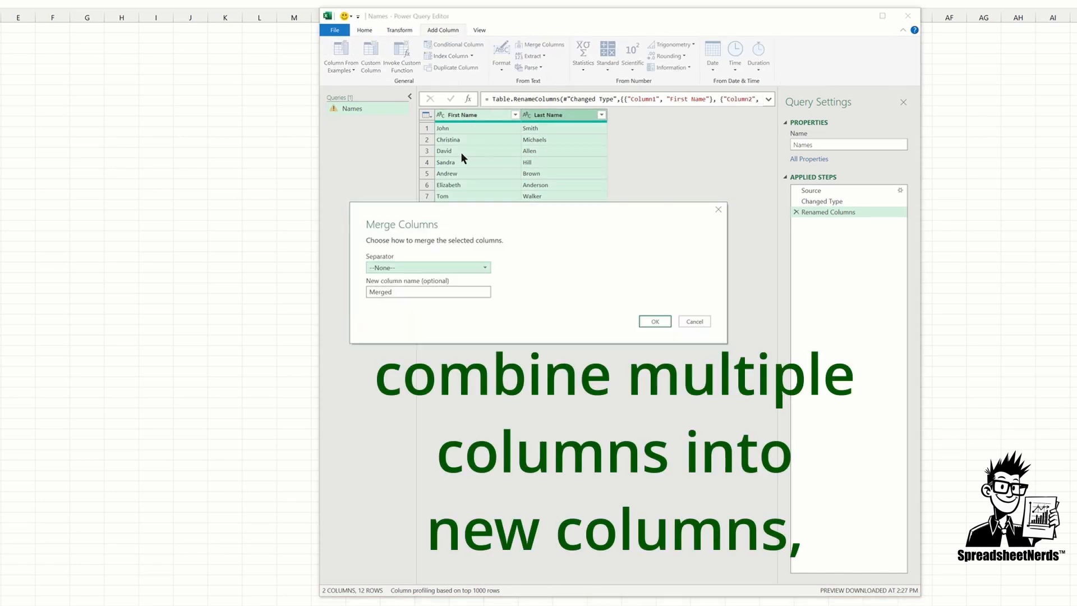
left_click(418, 267)
left_click(380, 333)
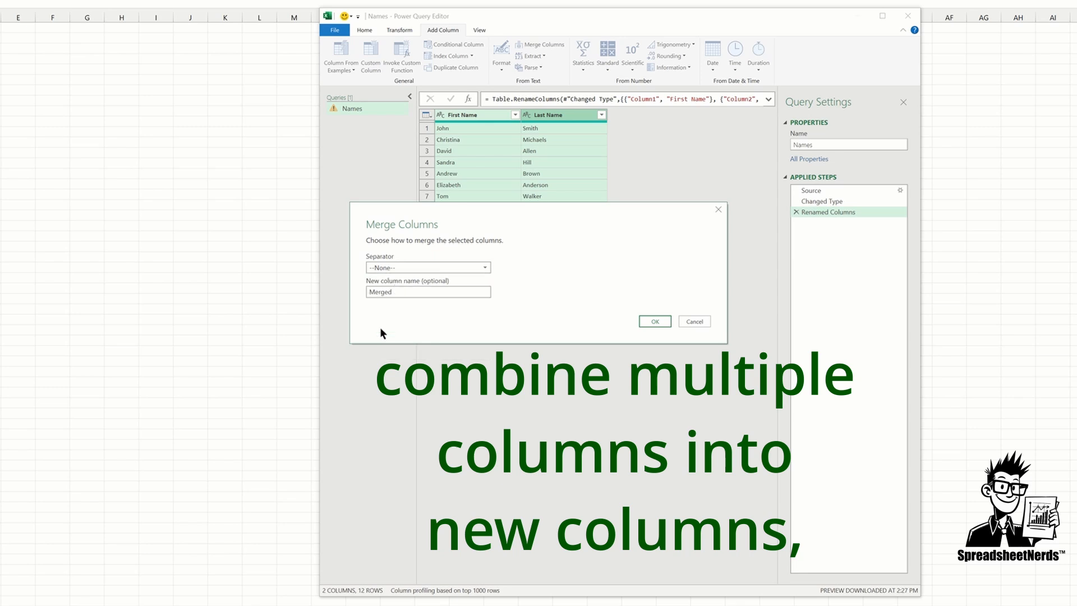
double_click(397, 291)
type("Full ")
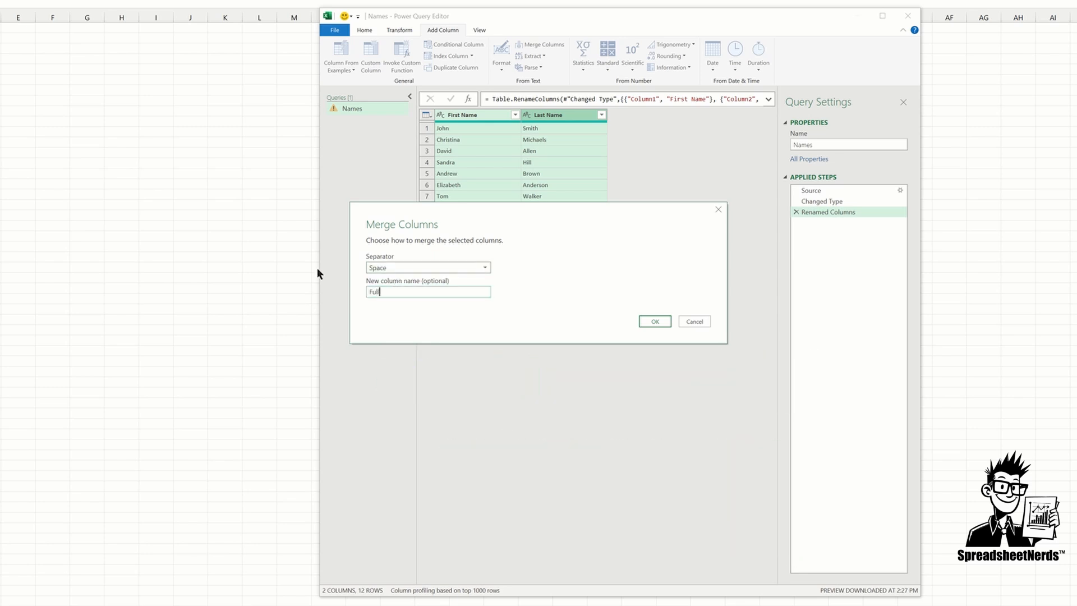
type("Name")
left_click(654, 321)
Move the Full Name column before First Name and load the query into the workbook
left_click_drag(648, 120, 454, 115)
left_click(363, 33)
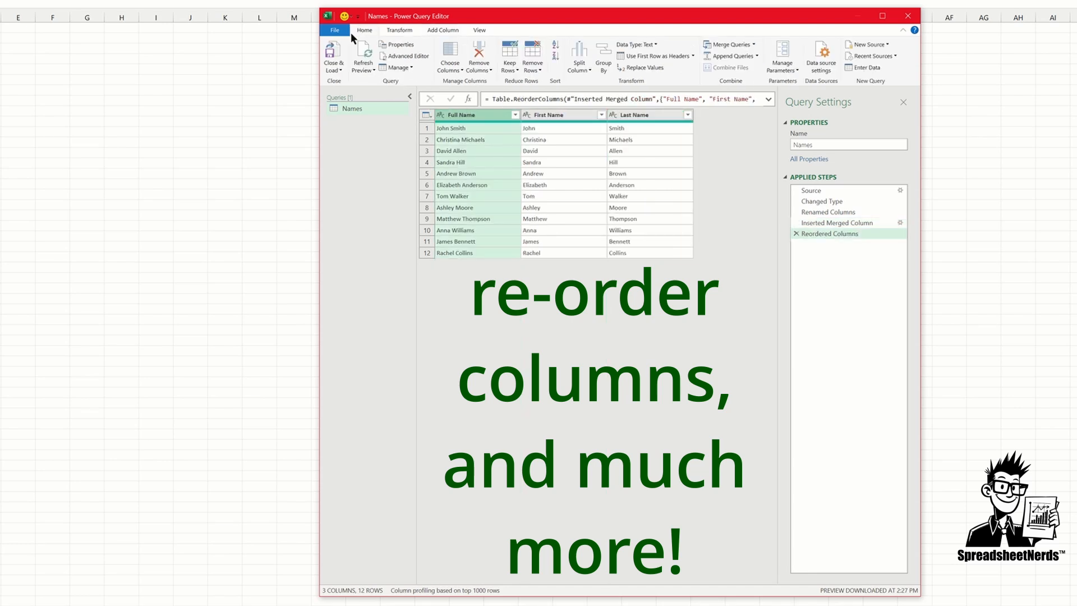
left_click(332, 54)
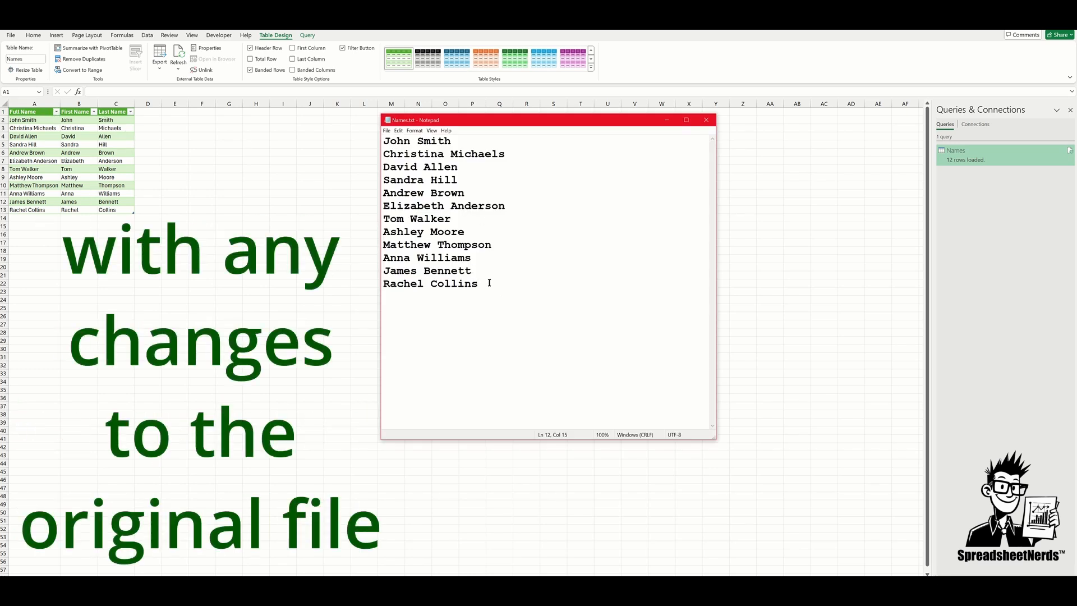
In Notepad, add one more person's full name on a new last line of Names.txt and save the file
key("Return")
type("Abby ")
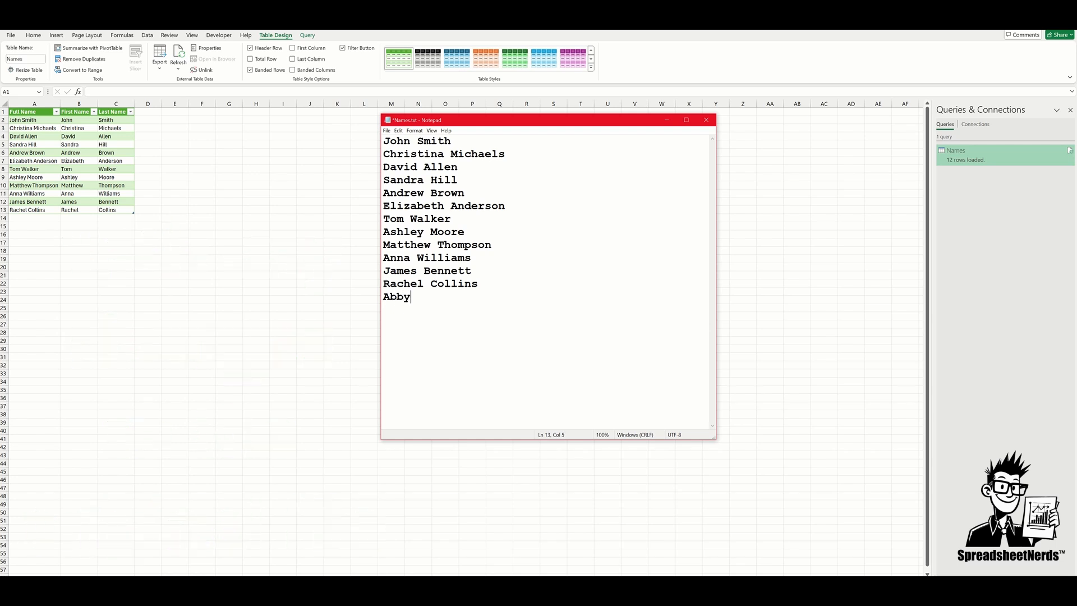
type("Johnson")
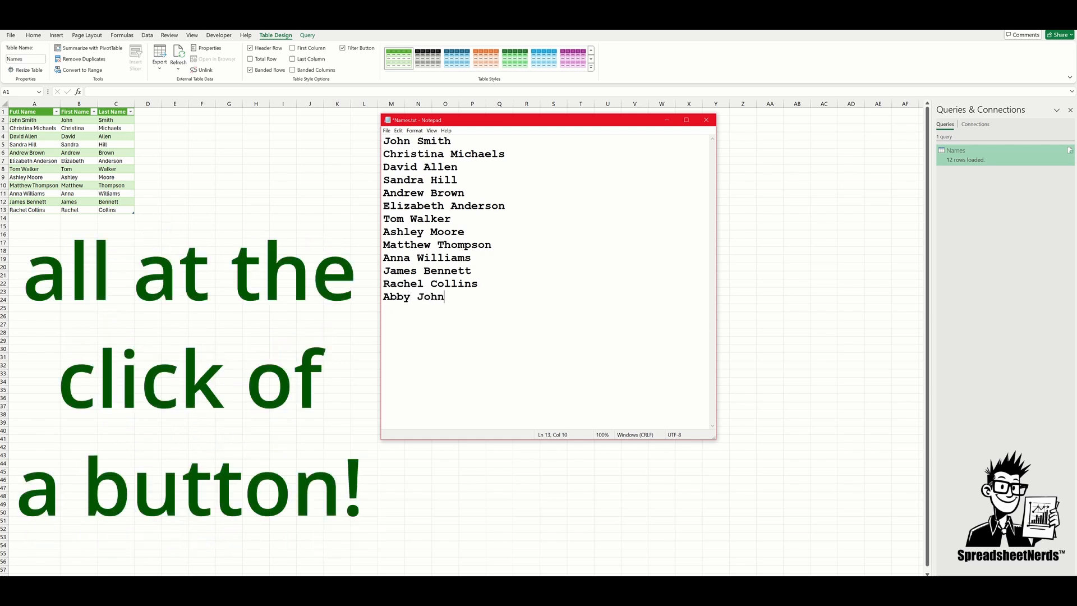
left_click(387, 130)
left_click(397, 167)
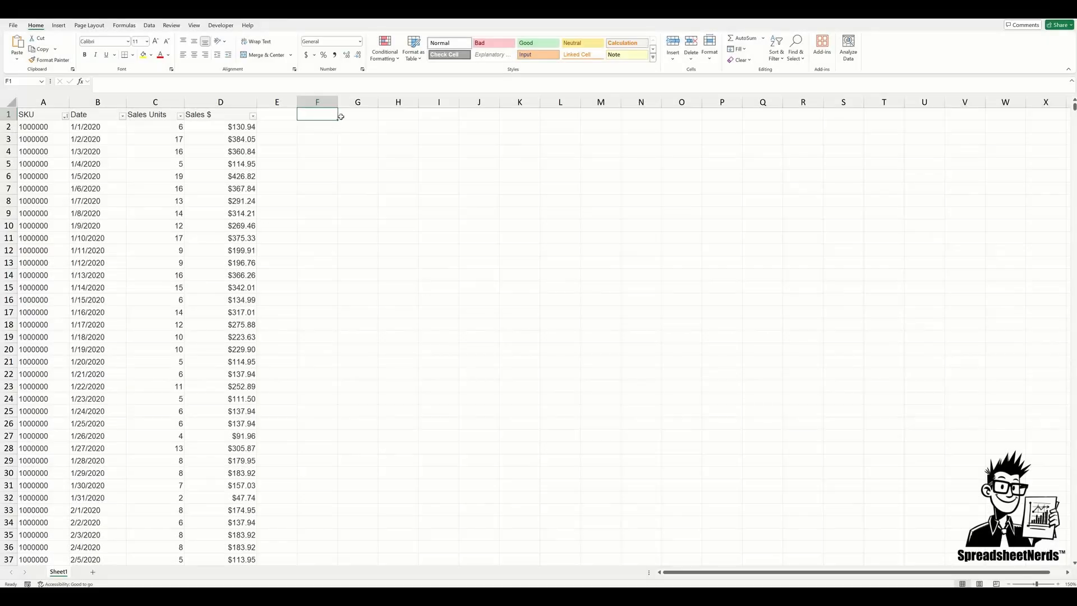
Enable the Analysis ToolPak add-in in the Excel options
left_click(13, 25)
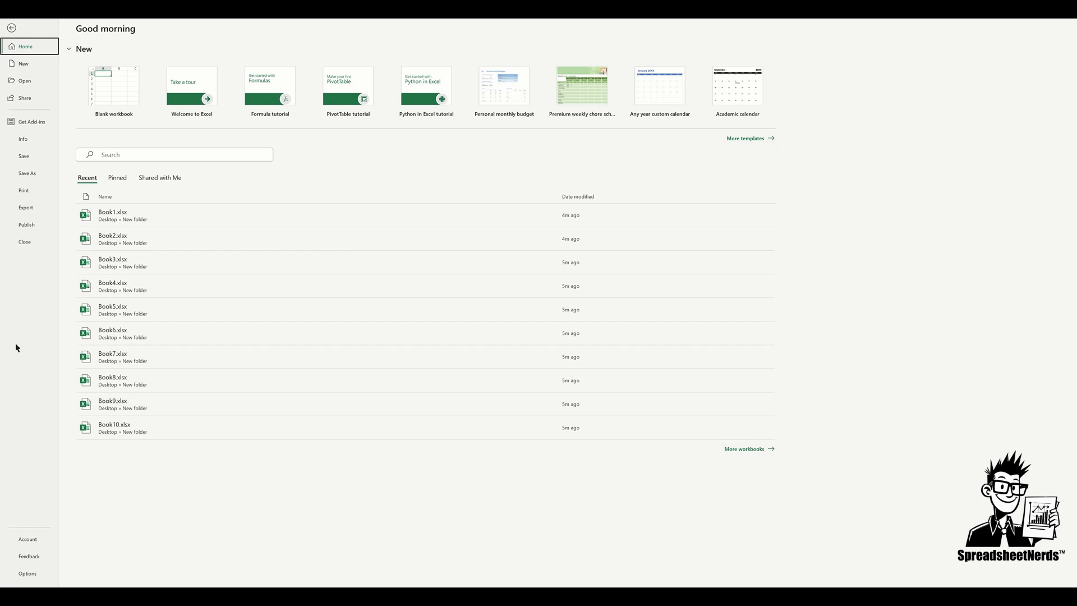
left_click(32, 573)
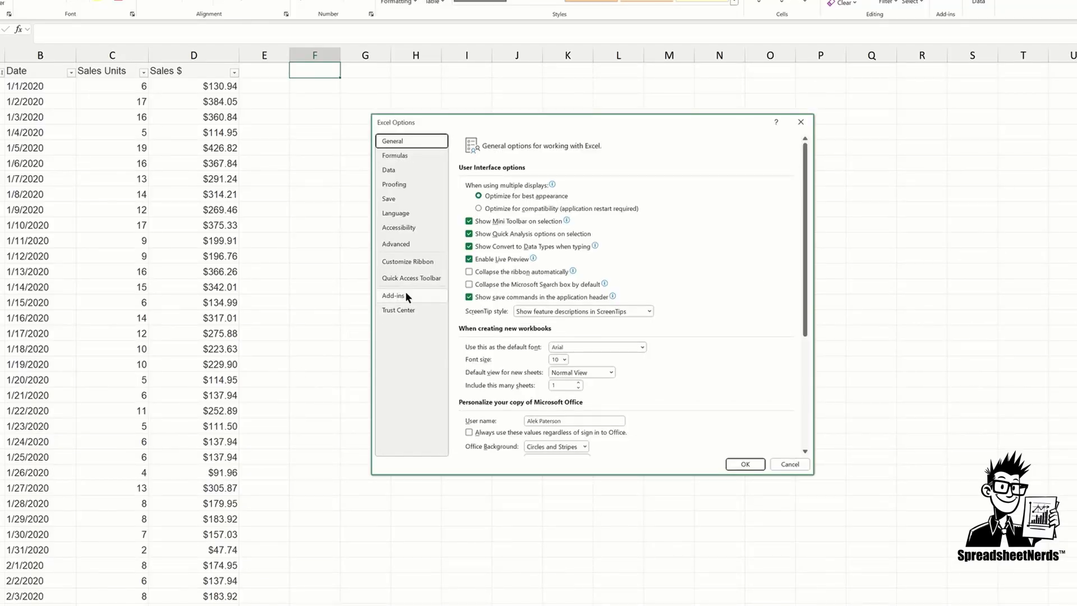
left_click(406, 297)
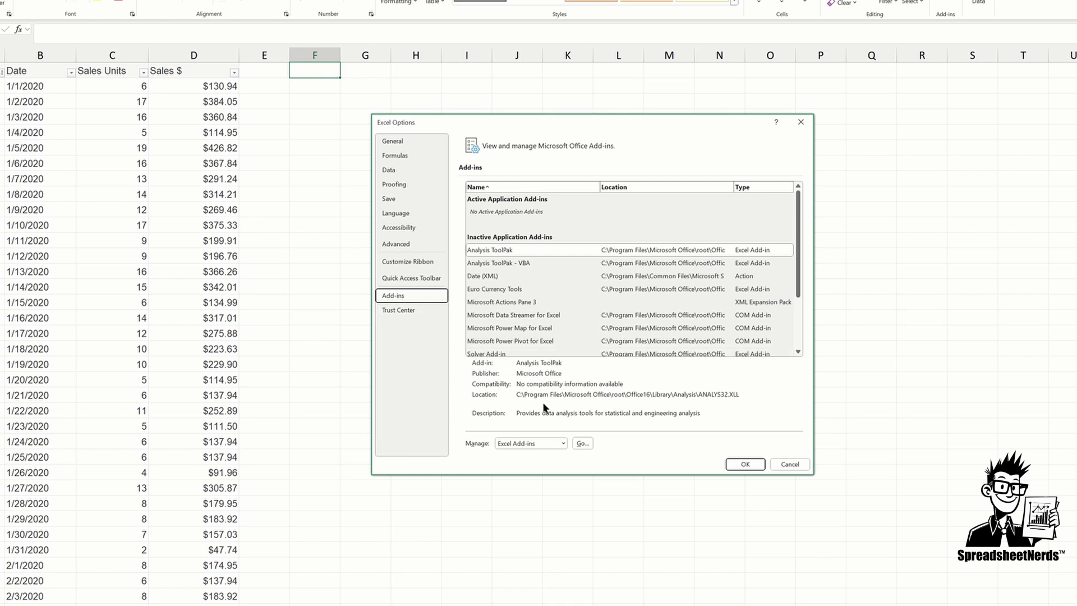
left_click(581, 443)
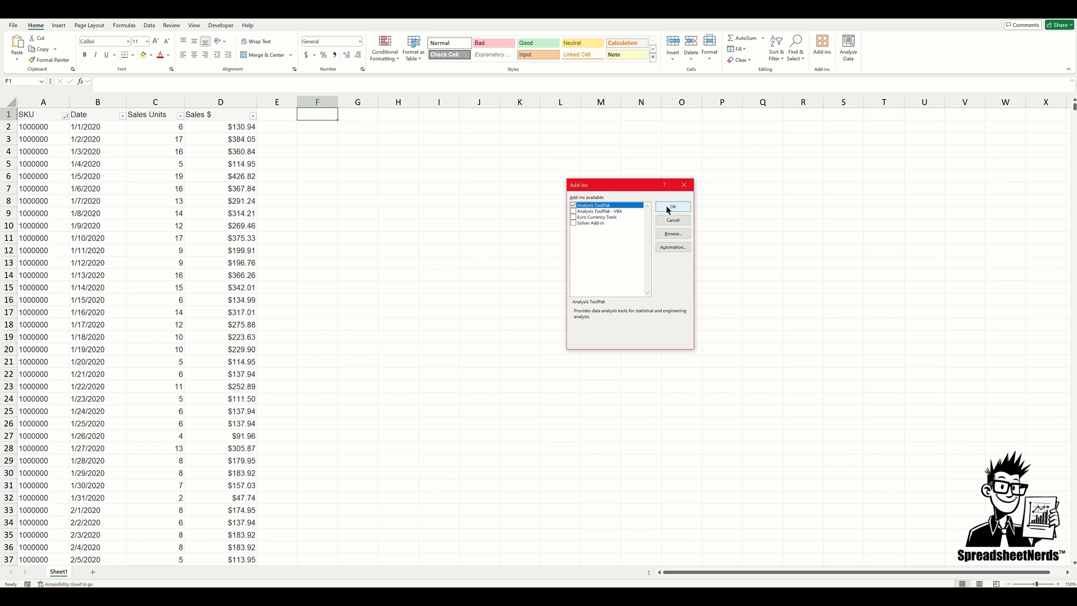
left_click(673, 209)
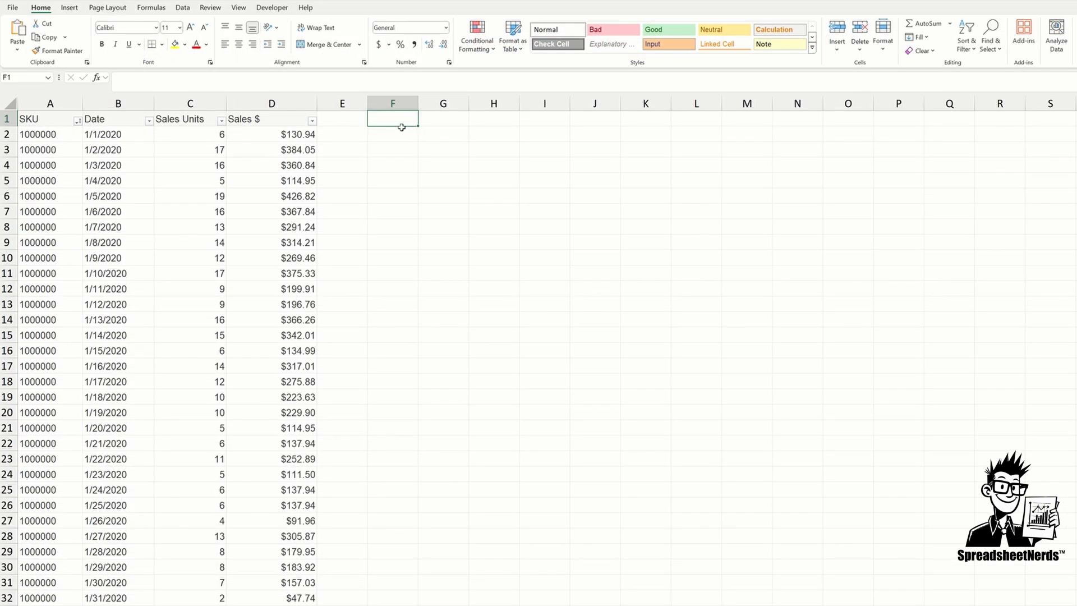
Start a Descriptive Statistics analysis with columns C:D as the input range and labels in the first row
left_click(182, 8)
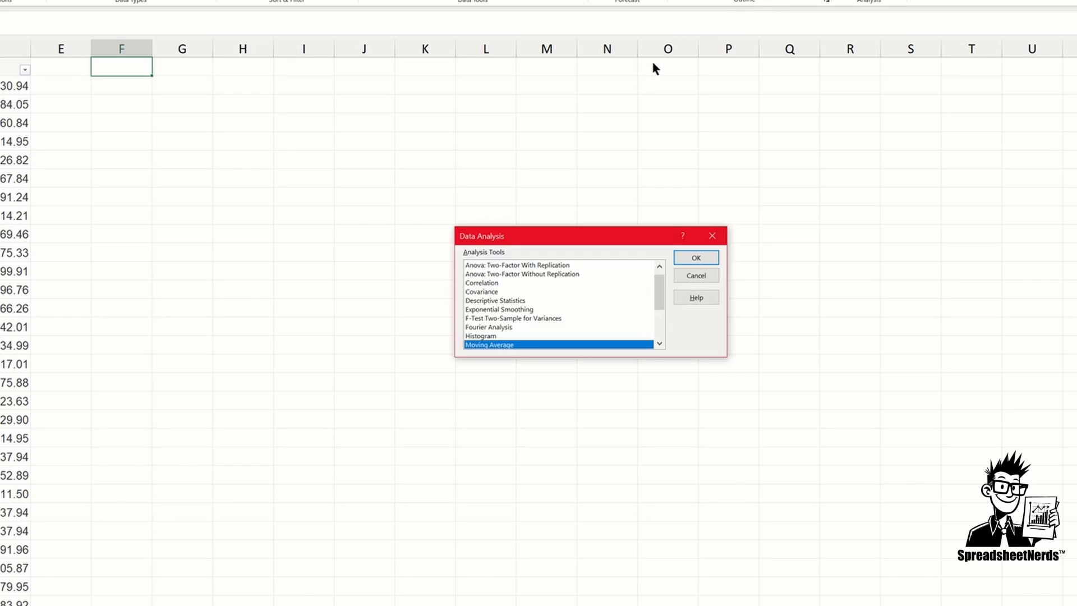
mouse_move(662, 285)
left_mouse_down()
mouse_move(664, 333)
mouse_move(656, 281)
left_mouse_up()
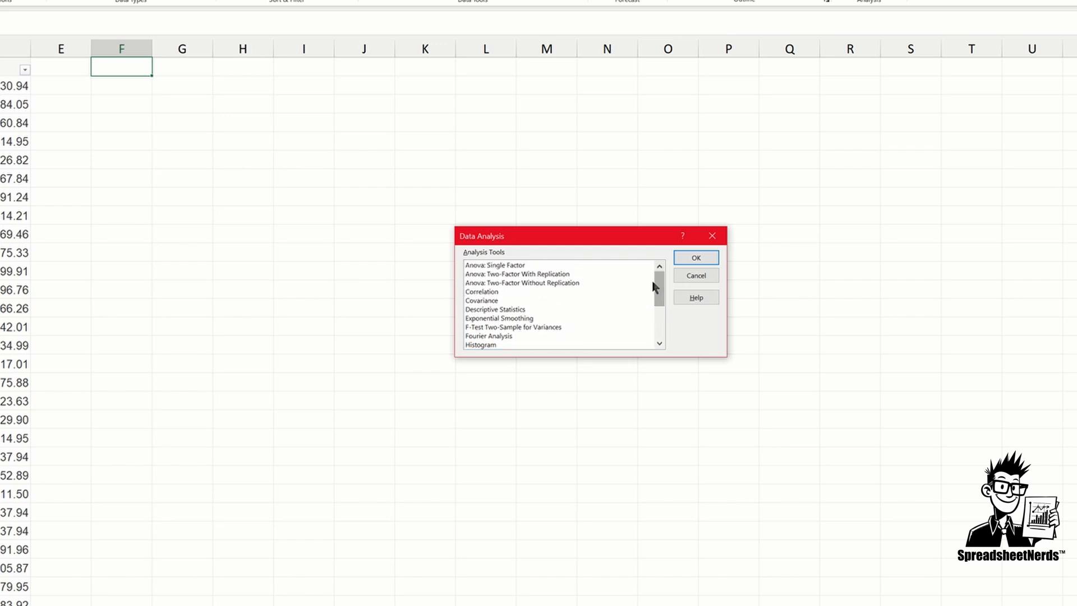
left_click(494, 309)
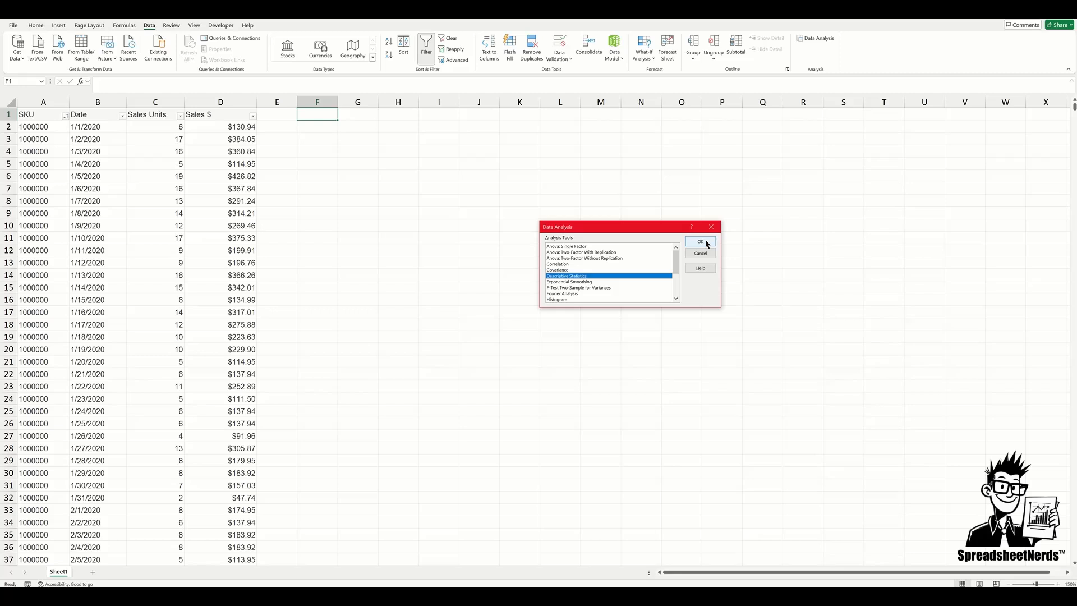
left_click(701, 242)
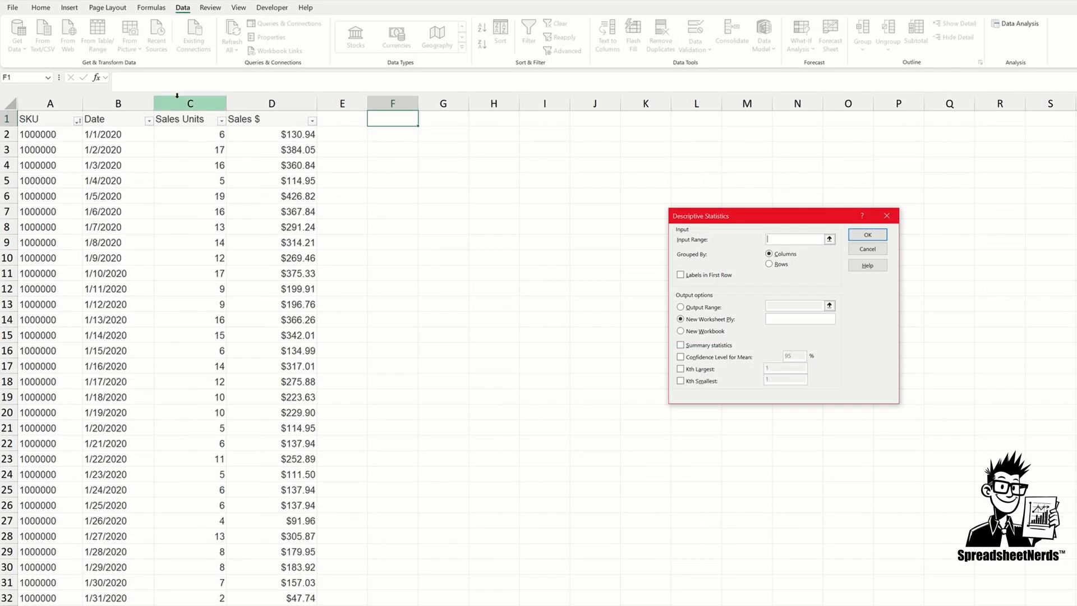
left_click_drag(216, 101, 280, 96)
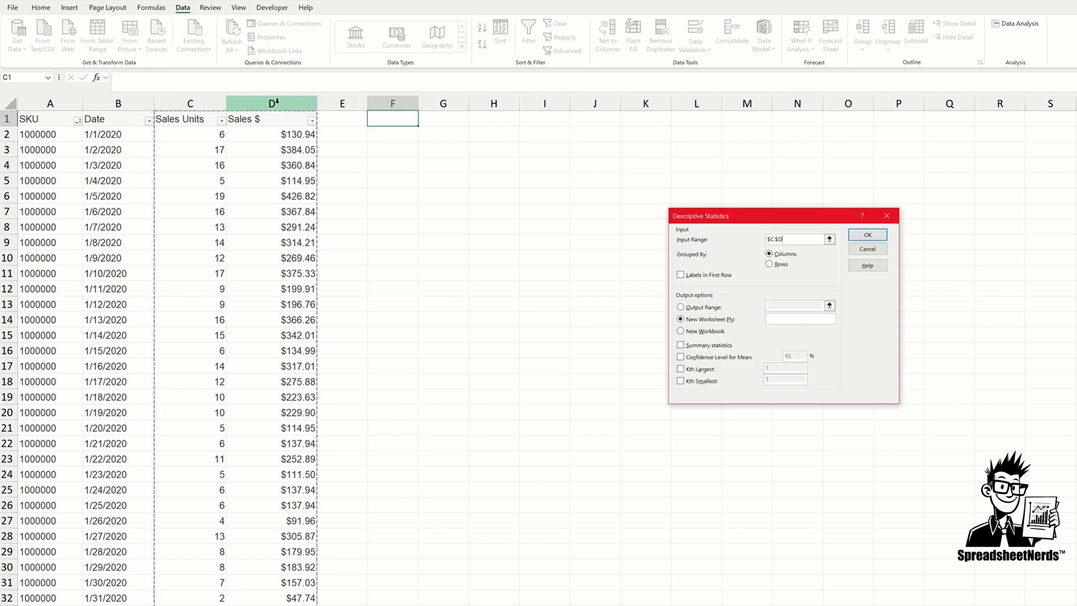
left_click(721, 276)
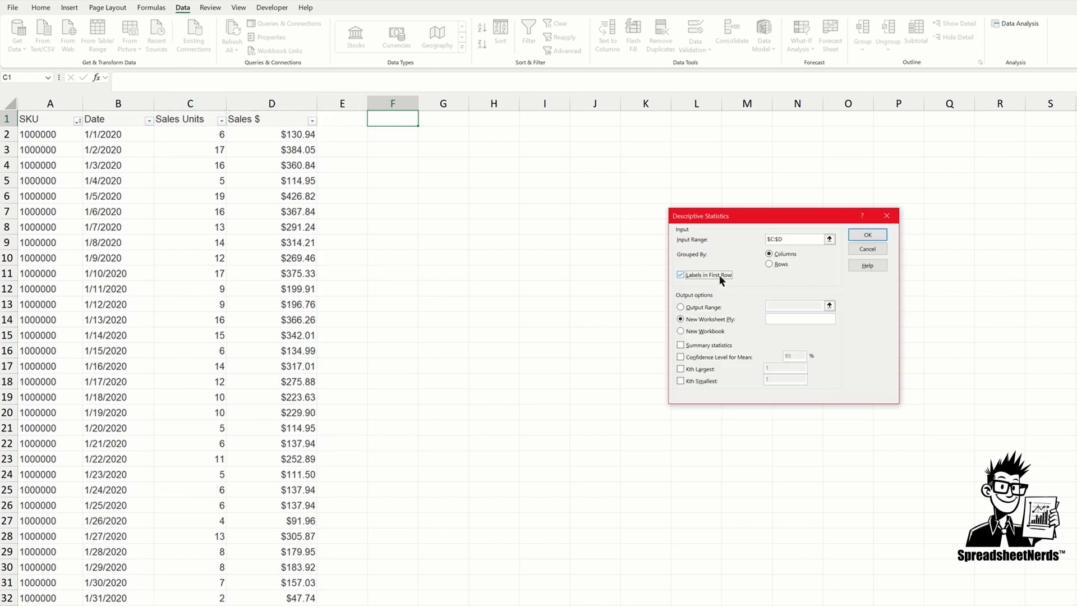
Generate the summary statistics with F1 as the output range and autofit the width of the result columns
left_click(709, 306)
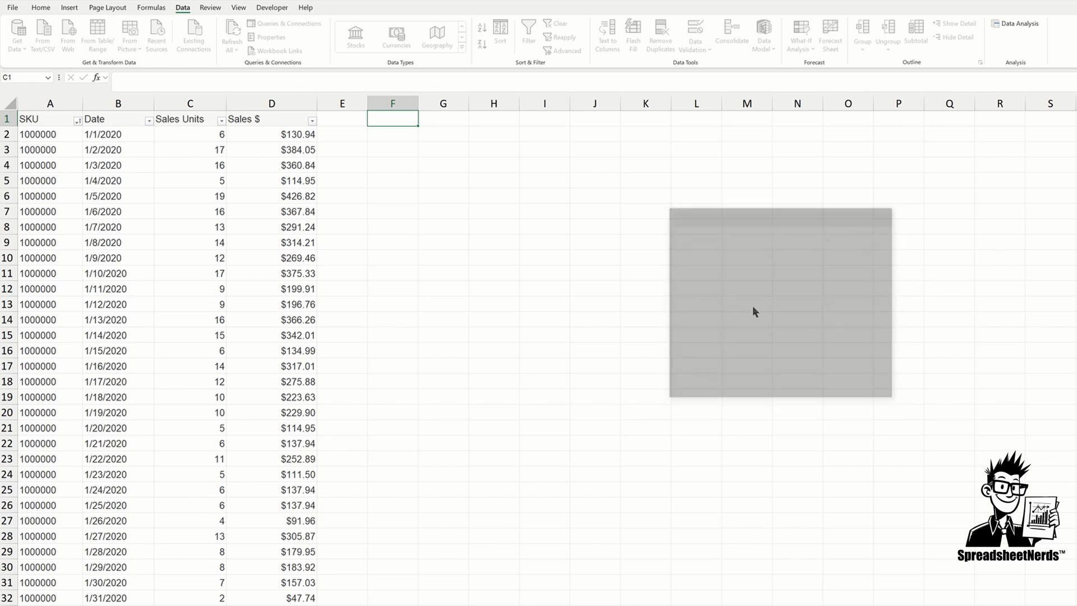
left_click(790, 303)
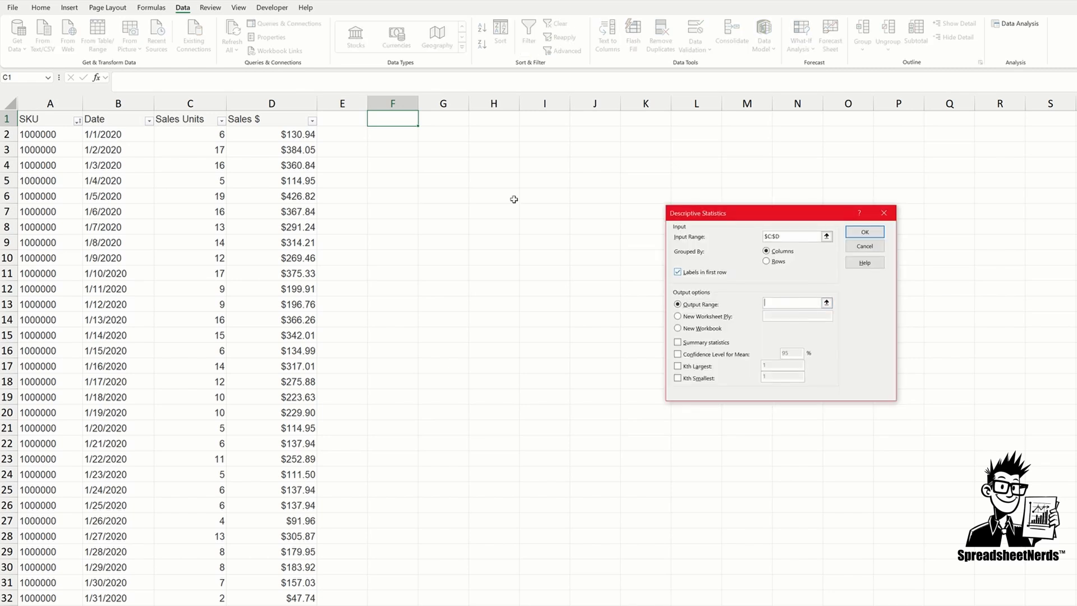
left_click(403, 118)
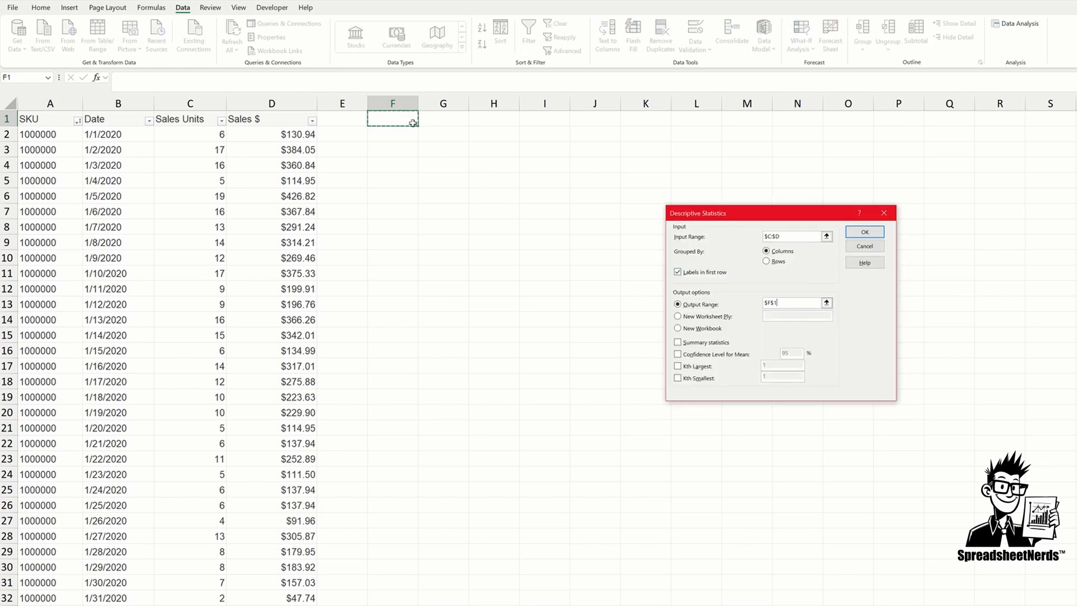
left_click(679, 341)
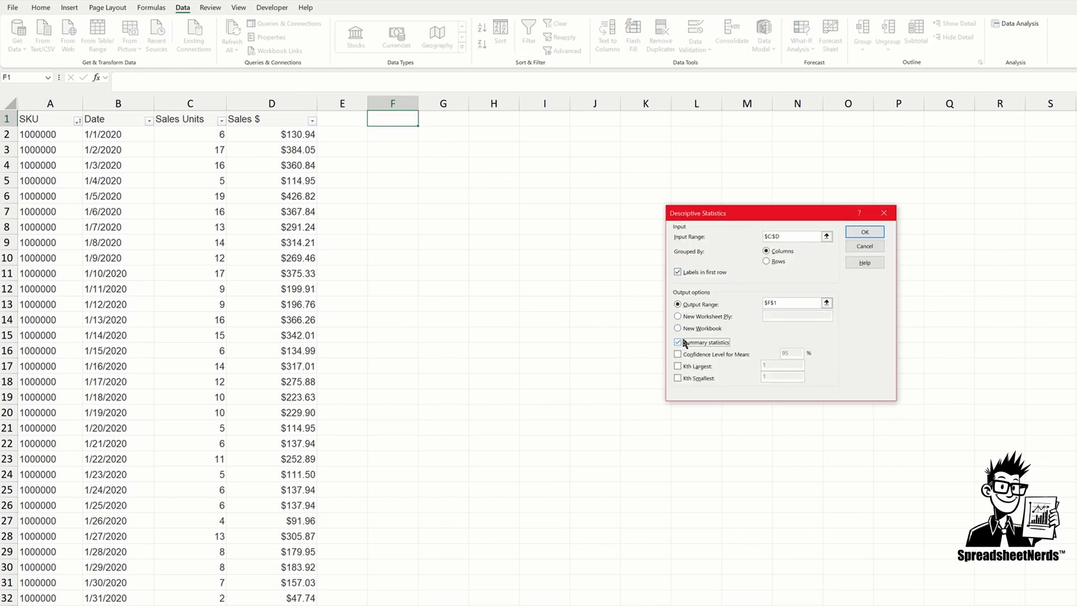
left_click(864, 235)
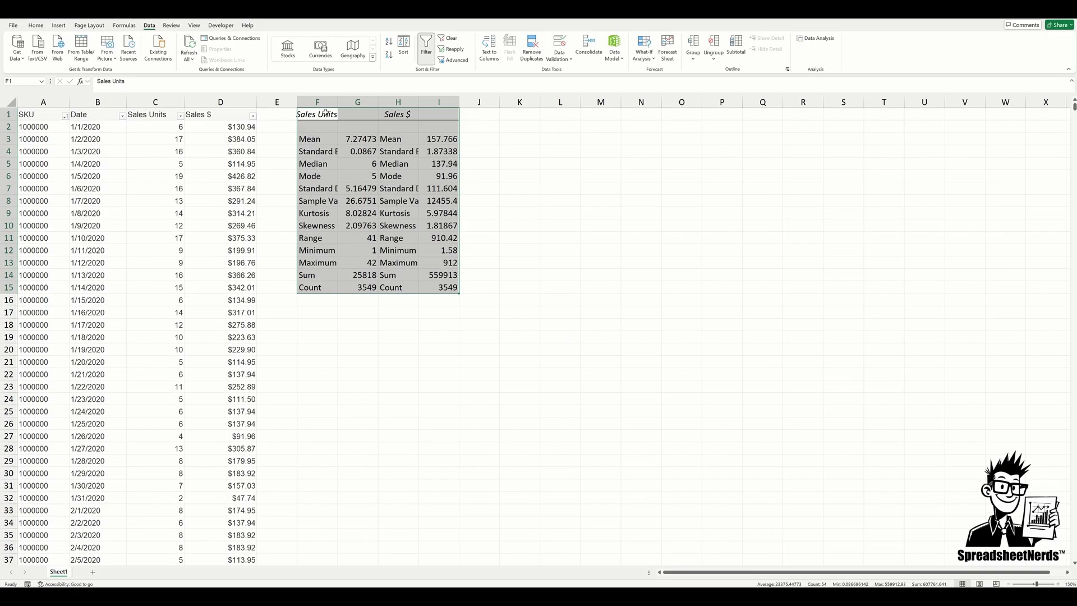
left_click_drag(317, 101, 420, 101)
double_click(419, 101)
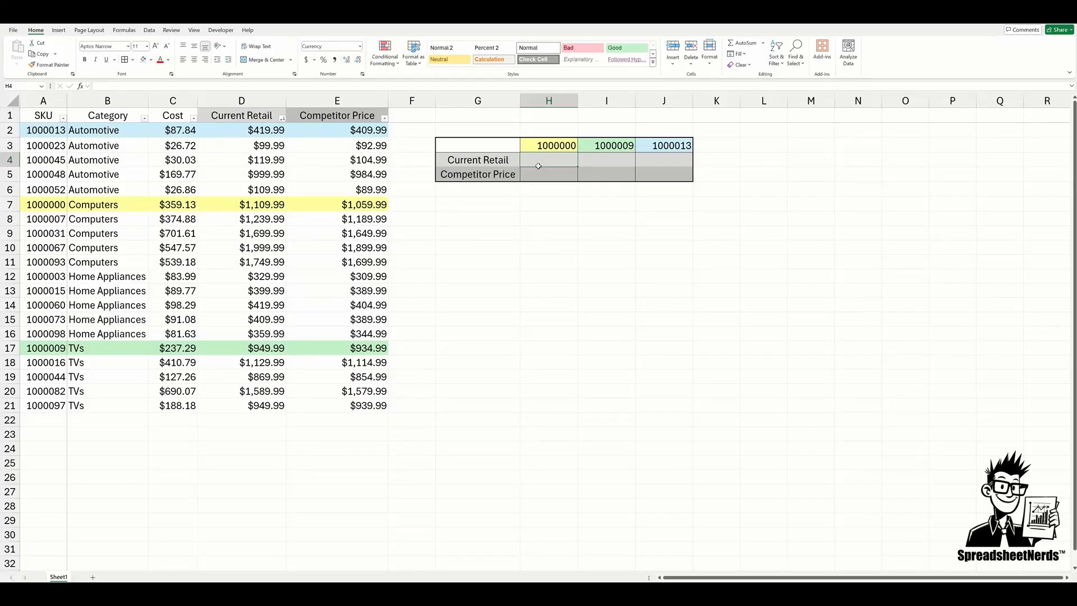
Begin an XLOOKUP formula in H4 with $G4 as the lookup value and $B$1:$E$1 as the lookup array
type("=xloo")
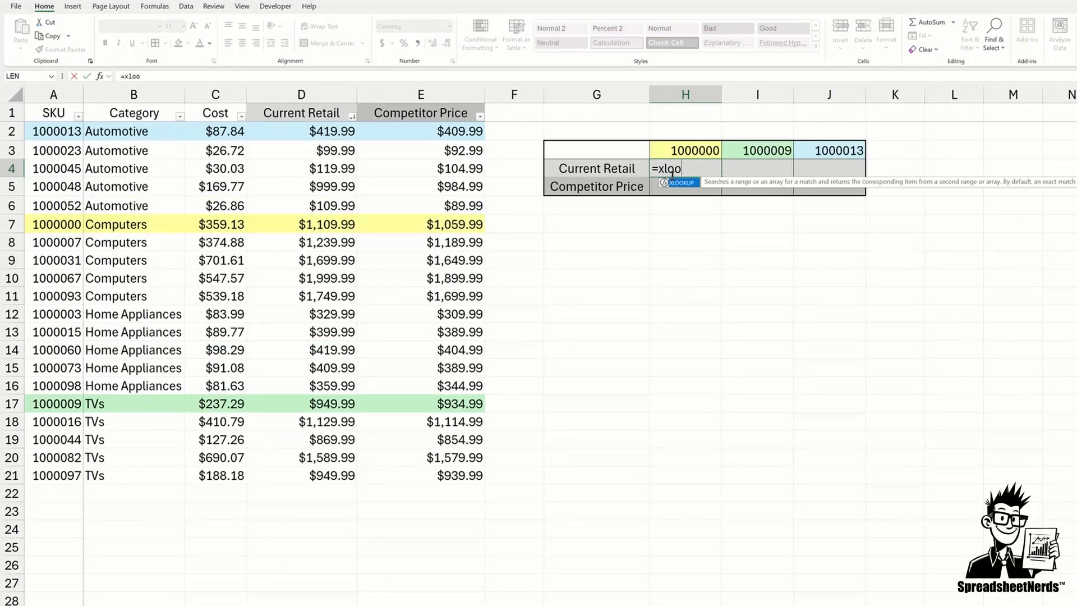
key("Tab")
left_click(615, 173)
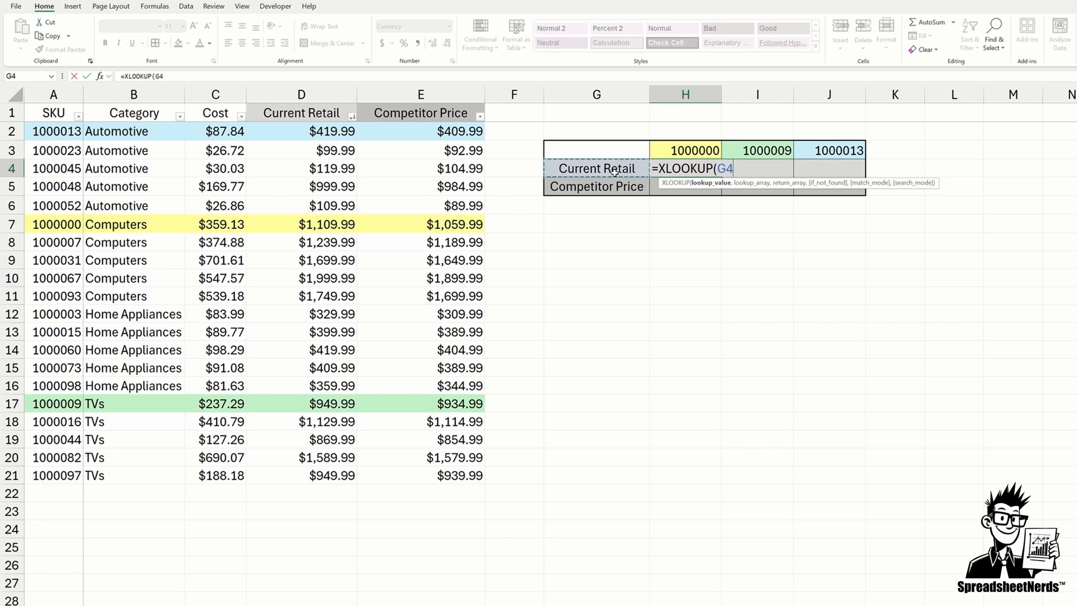
key("F4")
key("F4")
key("F4")
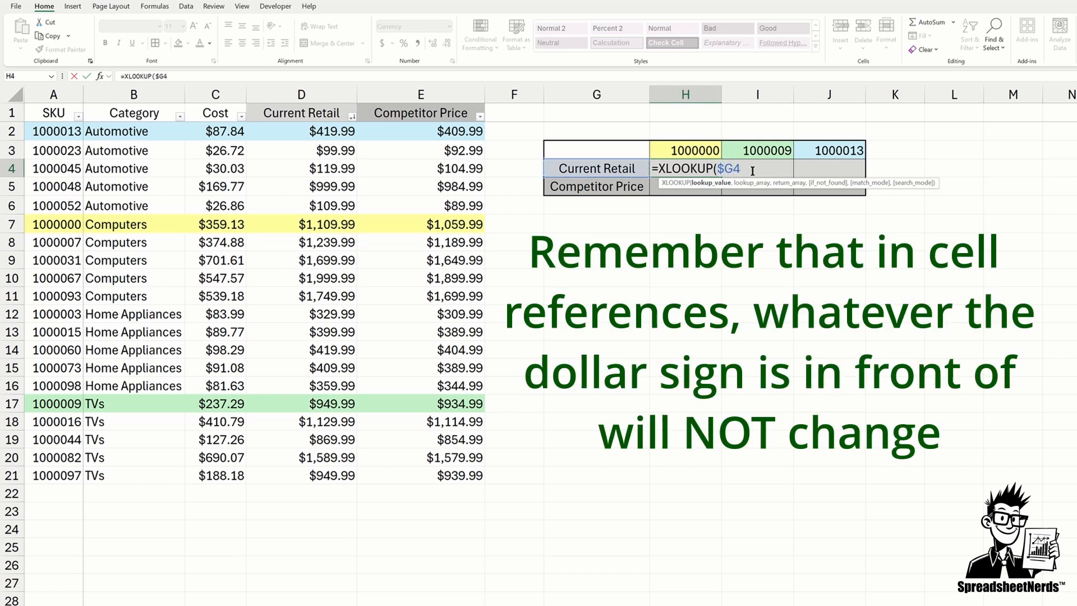
type(",")
left_click_drag(138, 119, 421, 111)
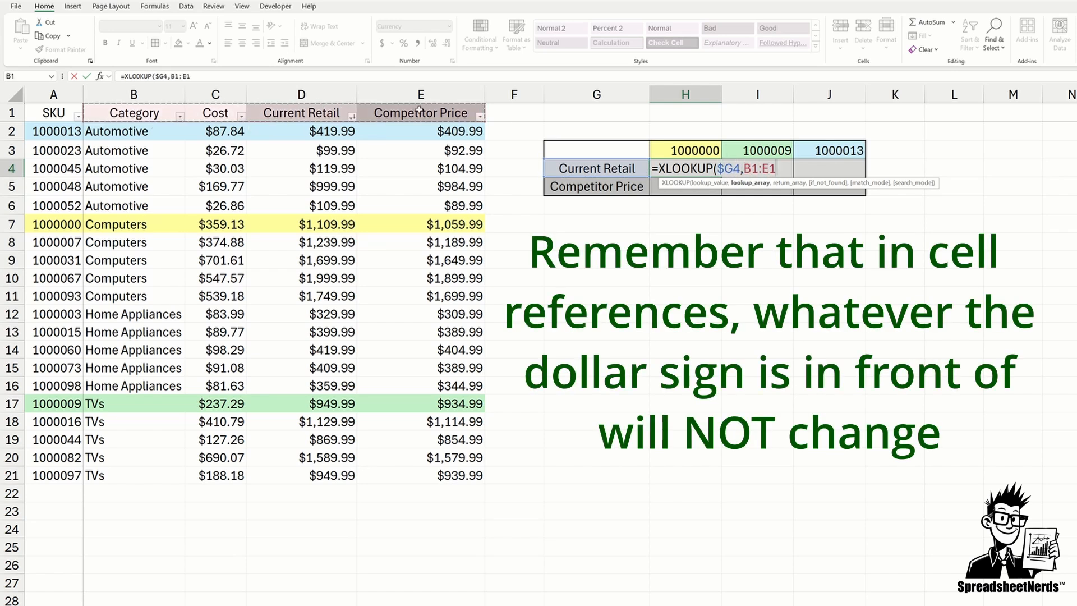
key("F4")
Complete the H4 formula with a nested XLOOKUP as the return array, looking up H$3 in $A$2:$A$21 and returning from $B$2:$E$21
type(",xloo")
key("Tab")
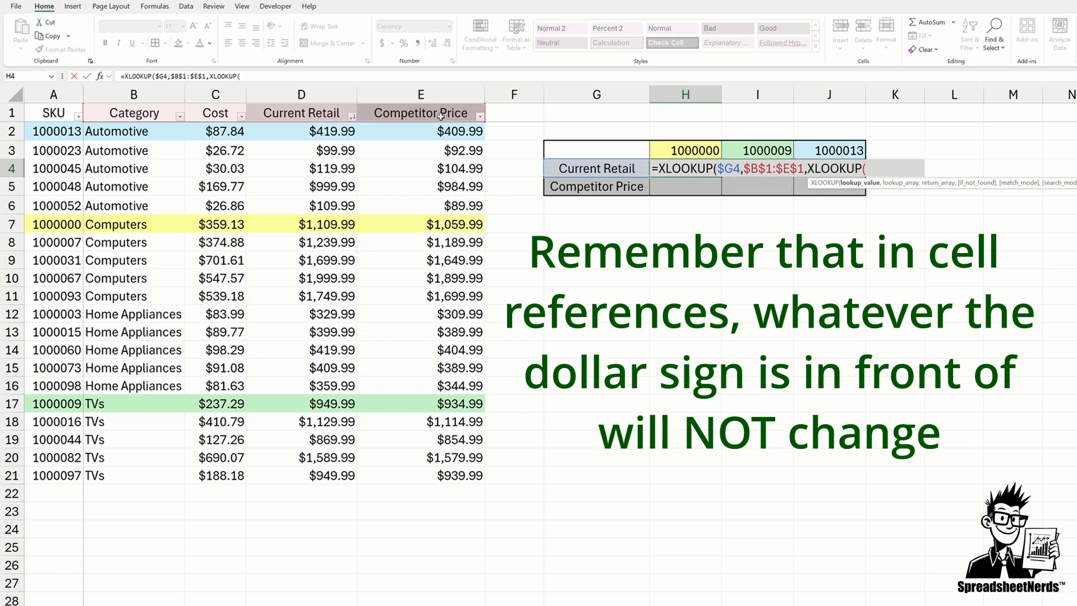
left_click(681, 152)
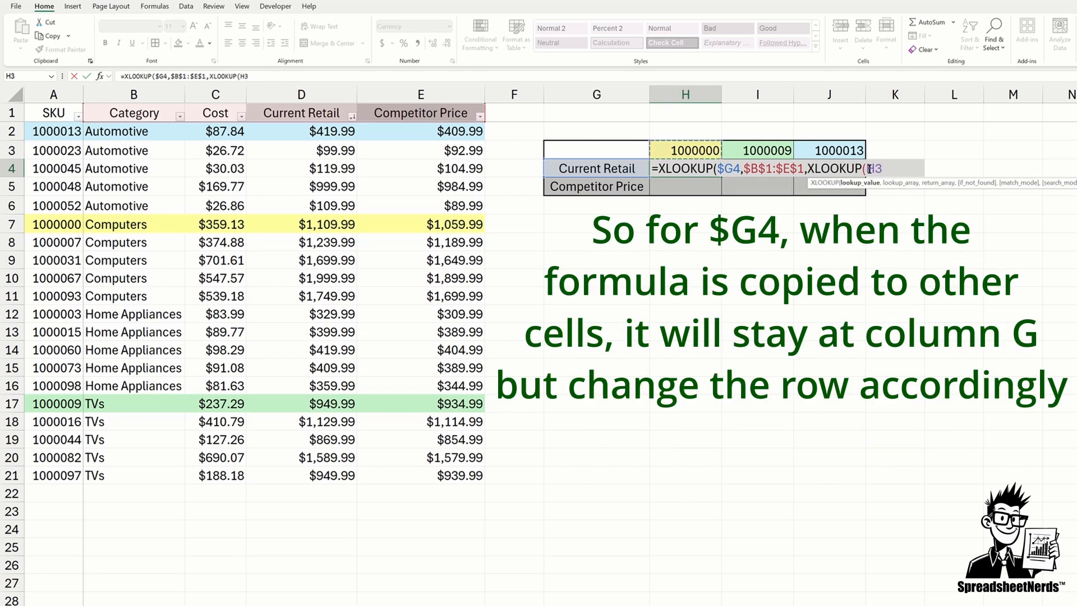
key("F4")
key("F4")
type(",")
left_click(55, 135)
left_click_drag(55, 135, 56, 474)
key("F4")
type(",")
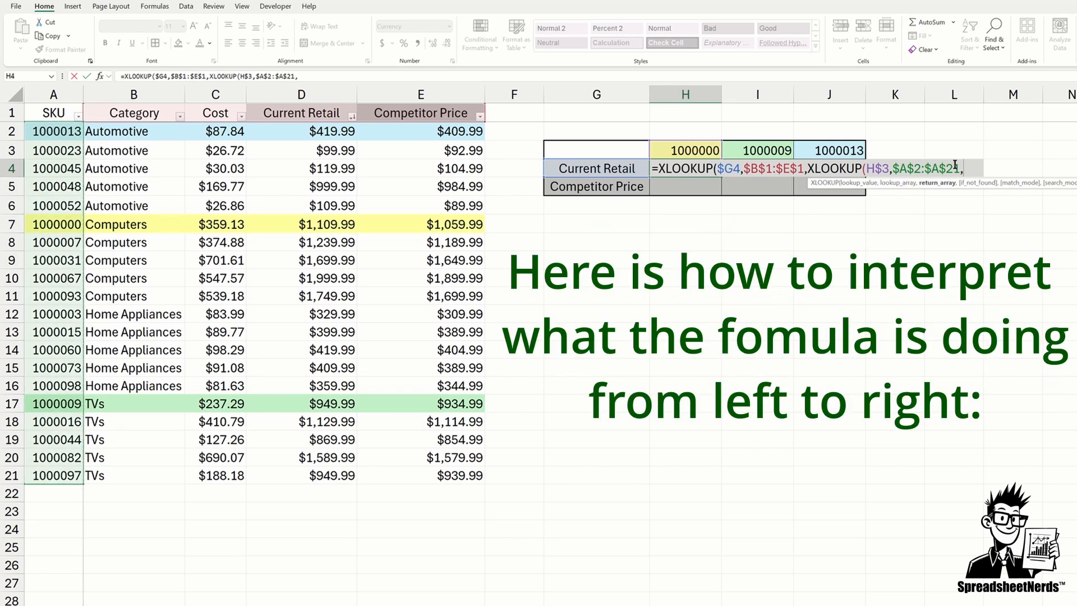
left_click_drag(463, 133, 171, 470)
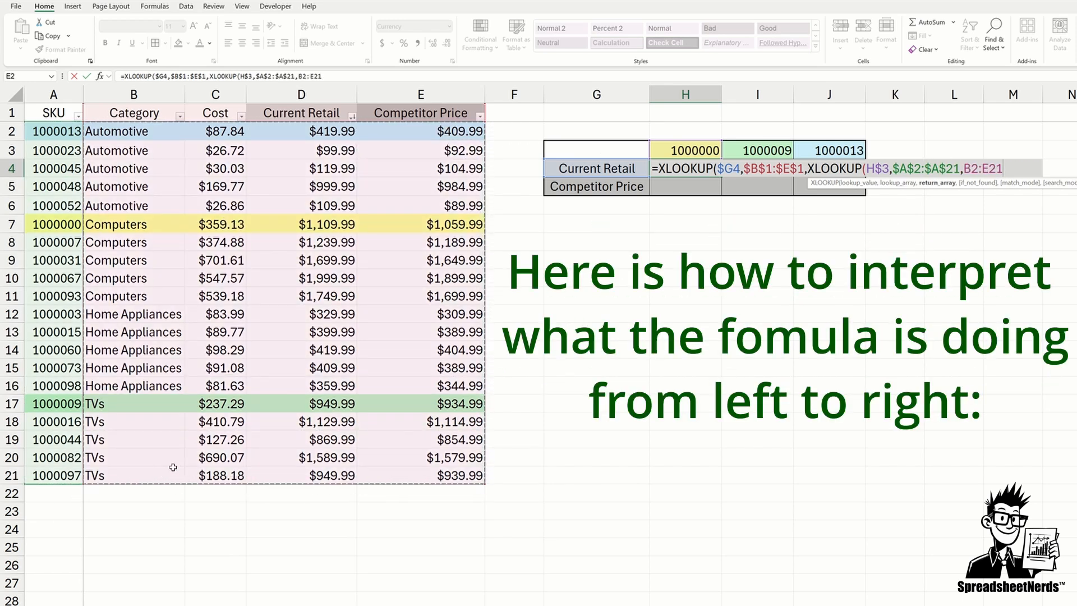
key("F4")
type("))")
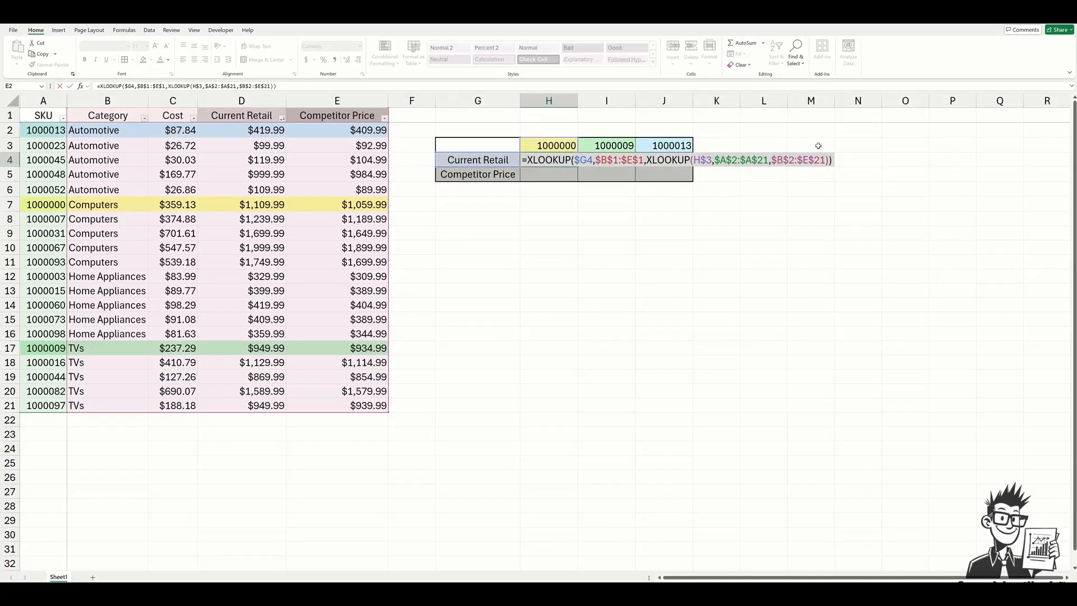
key("Return")
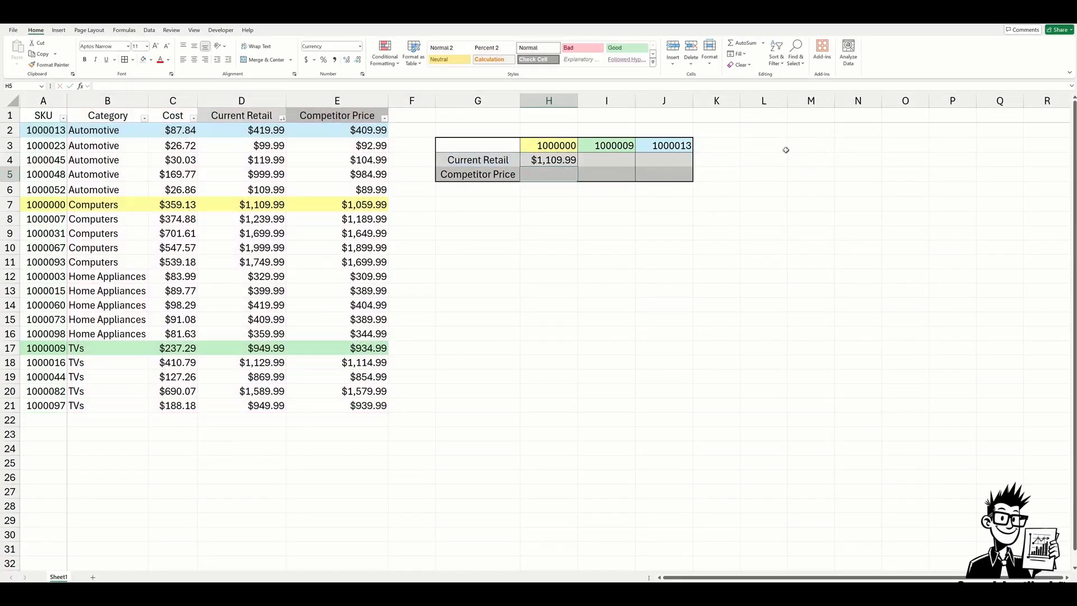
Copy the H4 formula to the whole range H4:J5, pasting formulas only
left_click(552, 161)
left_click(41, 53)
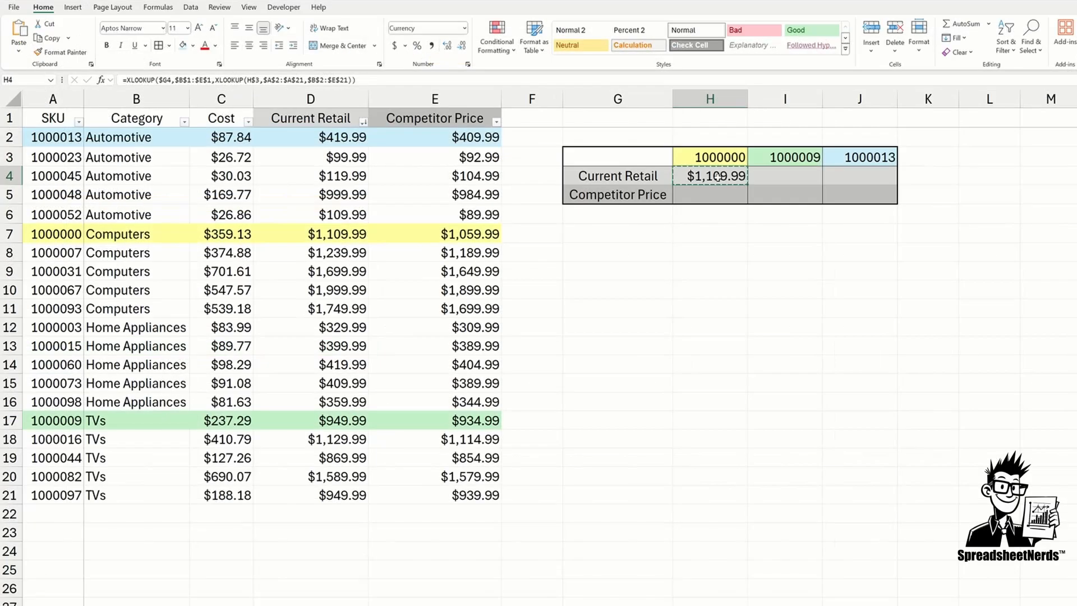
left_click_drag(552, 161, 654, 178)
left_click(18, 49)
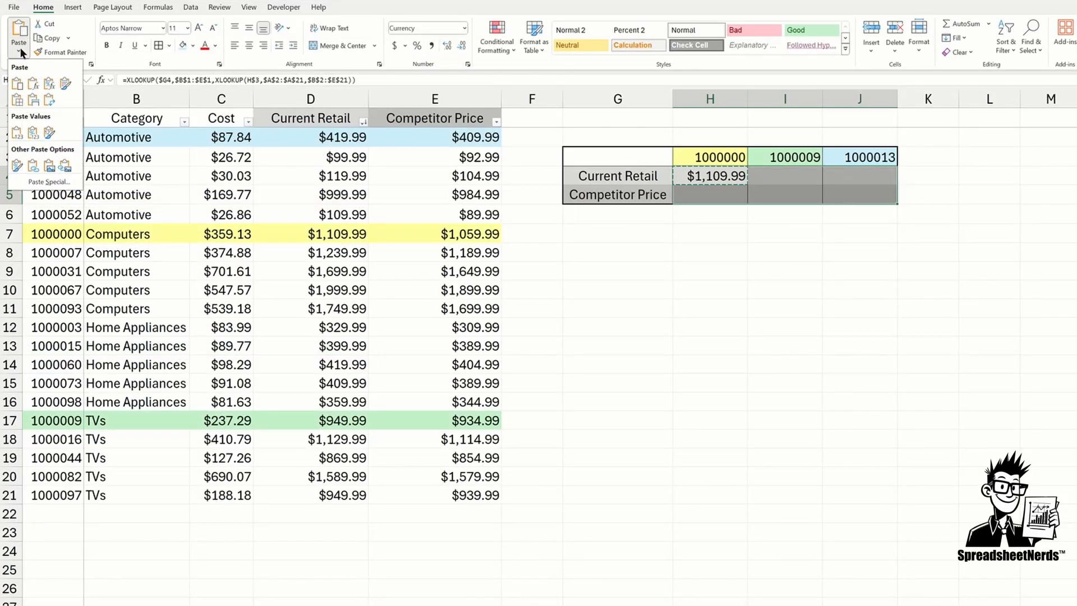
left_click(37, 189)
left_click(701, 429)
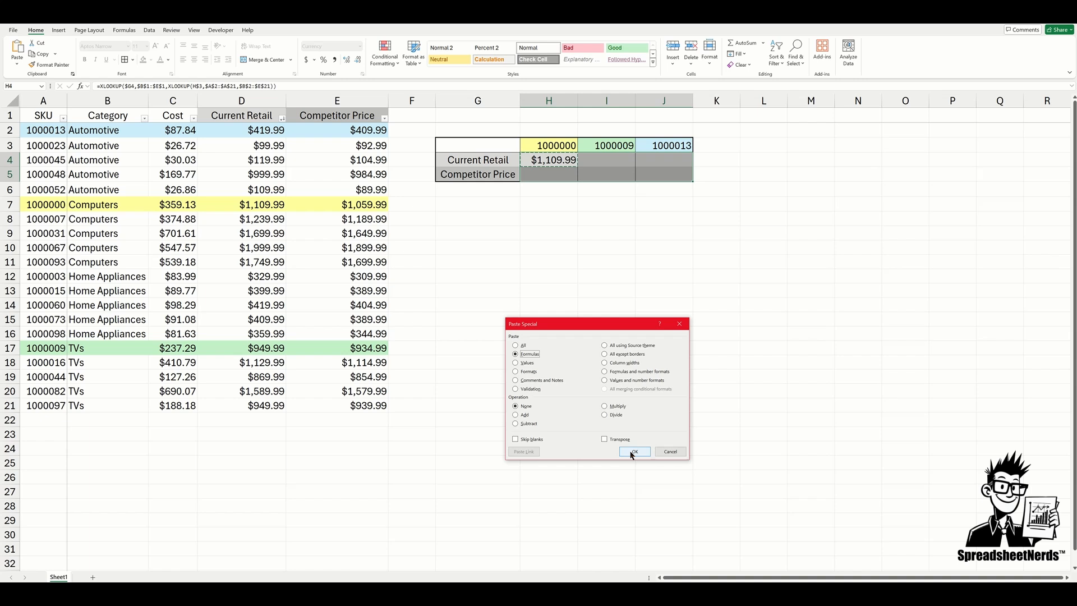
left_click(633, 452)
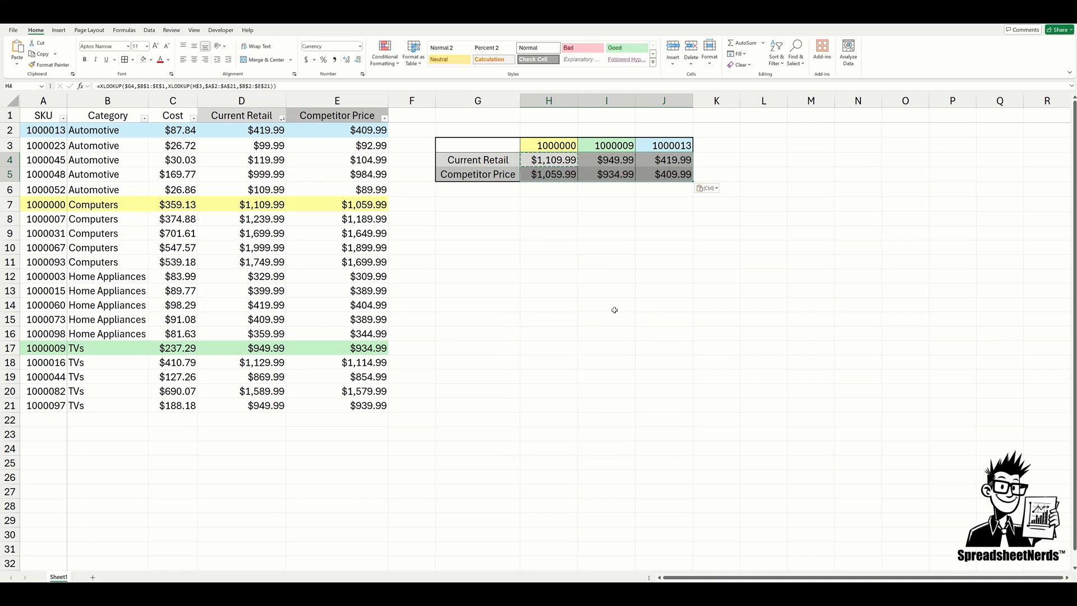
left_click(614, 170)
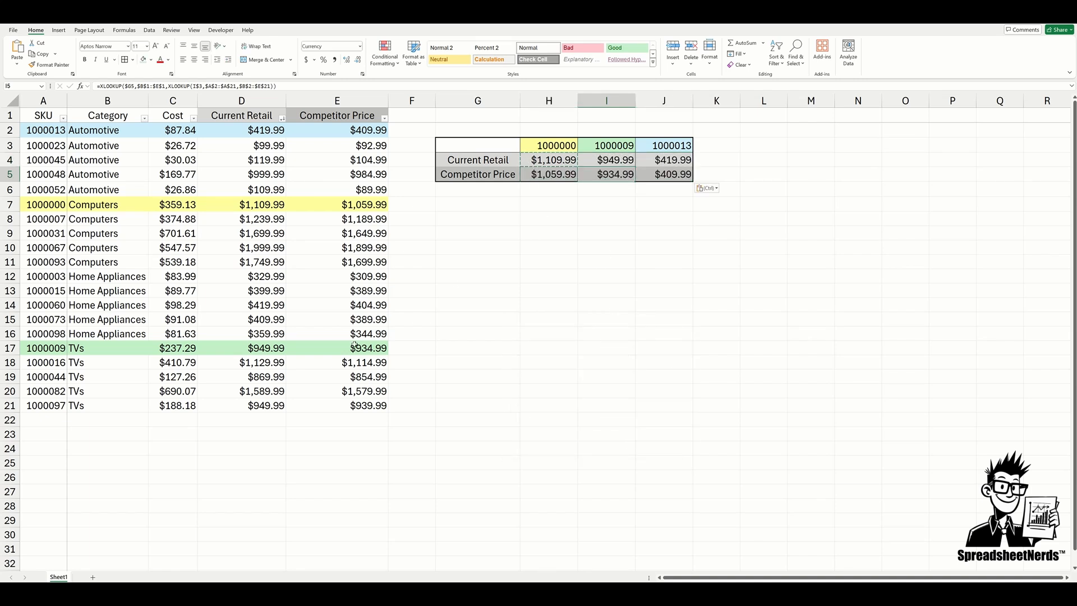
Change the row label in G5 to Cost
left_click(461, 178)
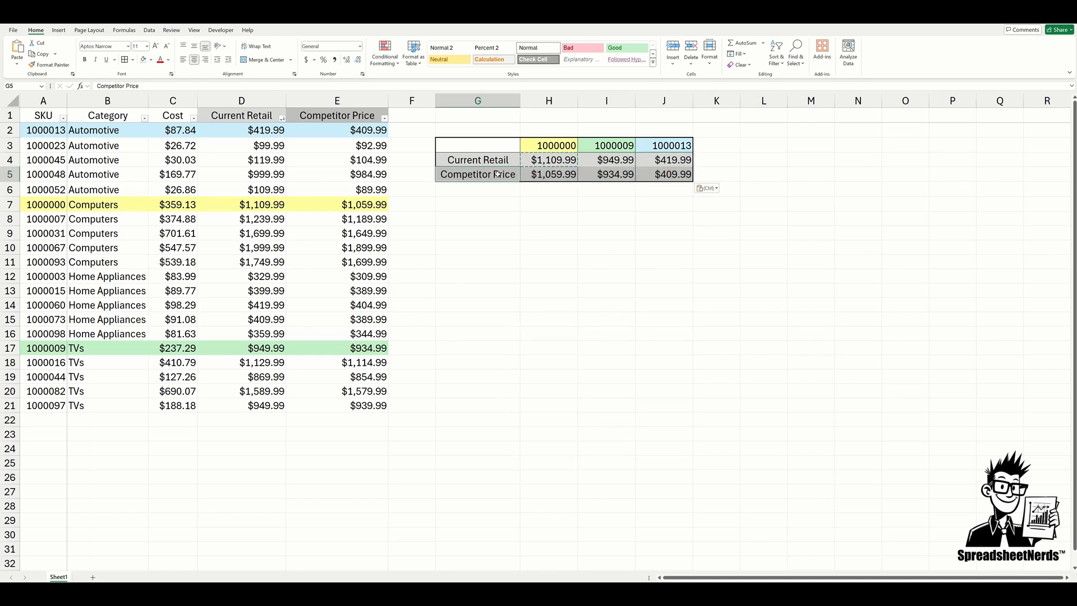
double_click(518, 174)
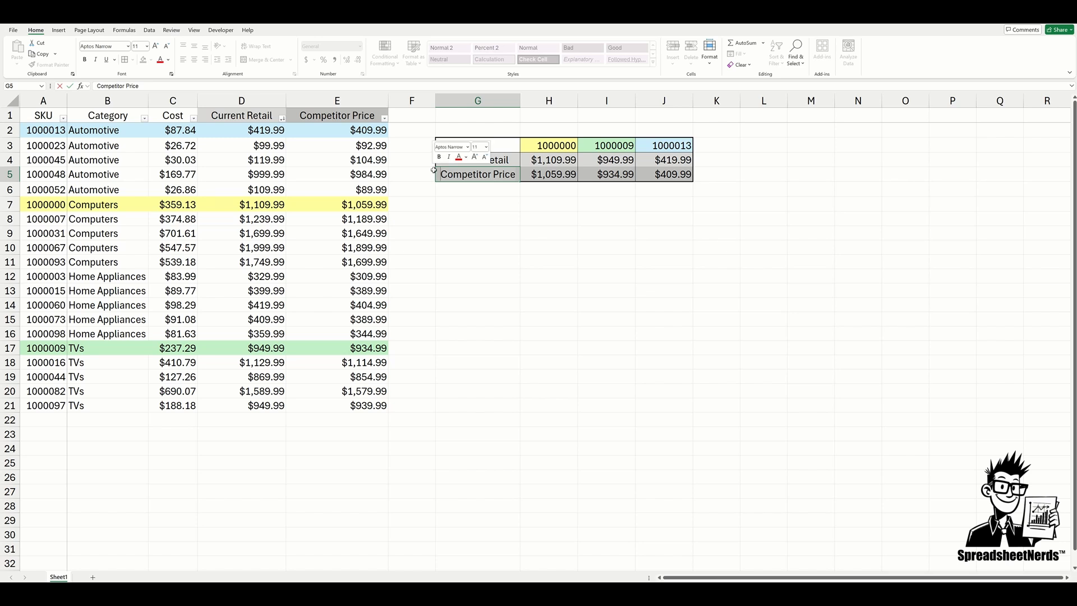
key("BackSpace")
key("BackSpace")
key("BackSpace")
key("BackSpace")
key("BackSpace")
key("BackSpace")
key("BackSpace")
key("BackSpace")
key("BackSpace")
key("BackSpace")
key("BackSpace")
key("BackSpace")
key("BackSpace")
key("BackSpace")
type("st")
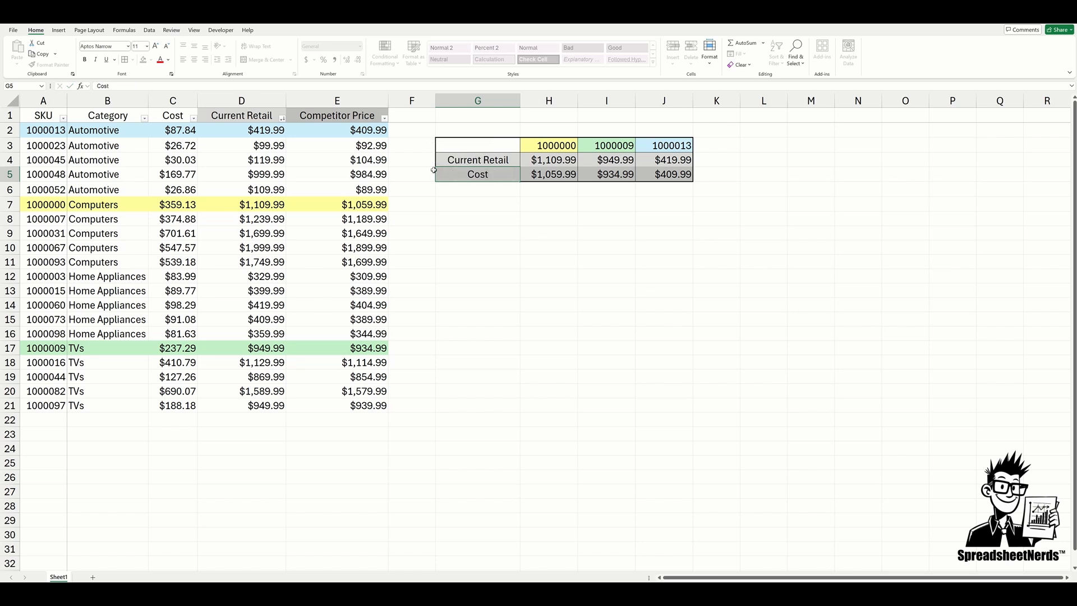
key("Return")
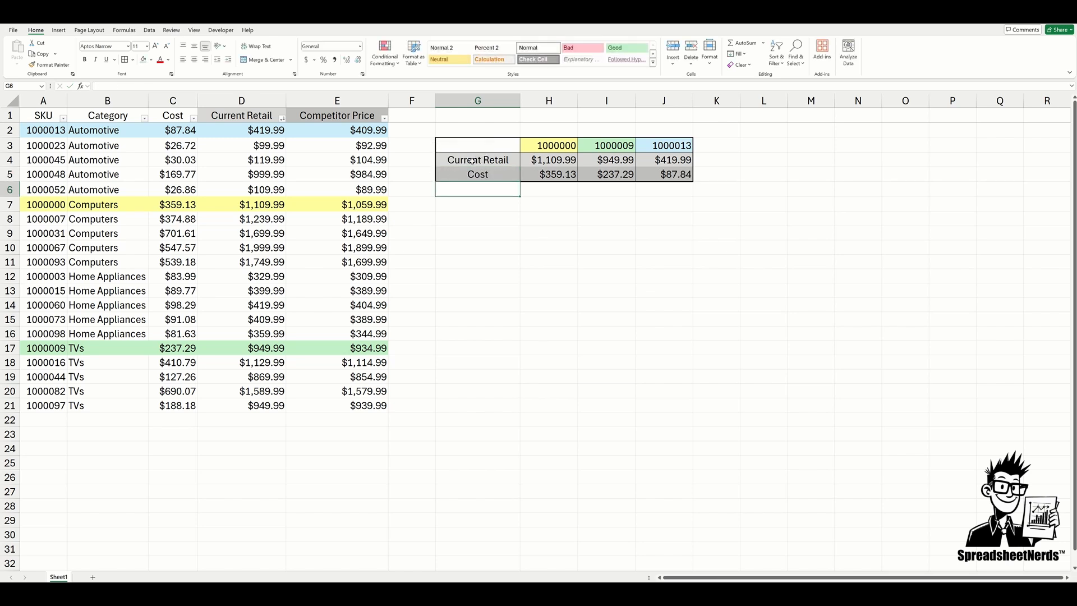
Change the row label in G4 to Category
double_click(489, 157)
left_click_drag(505, 156, 412, 154)
type("Category")
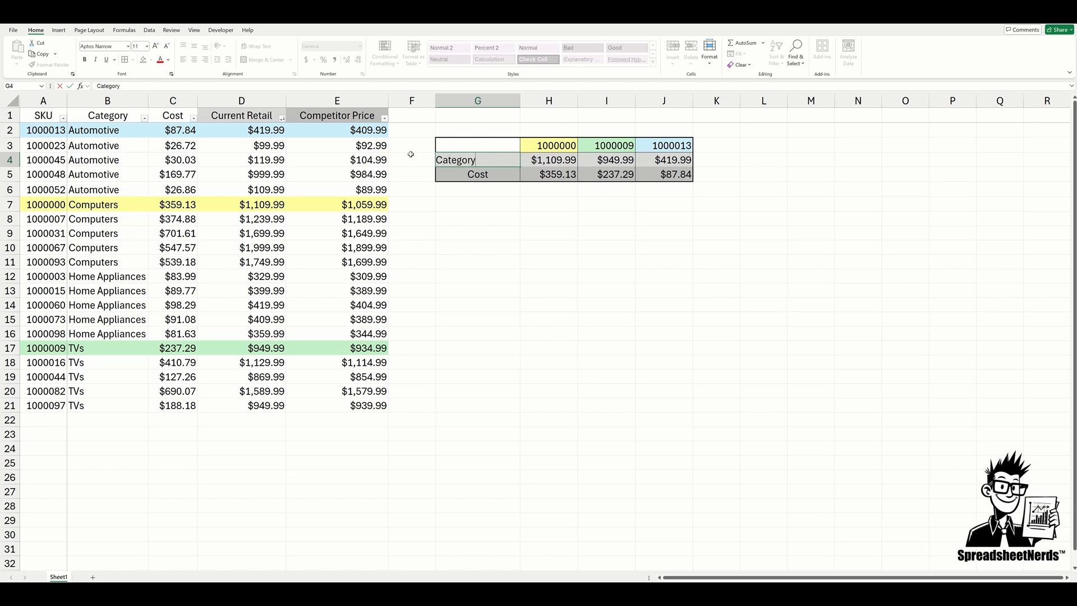
key("Return")
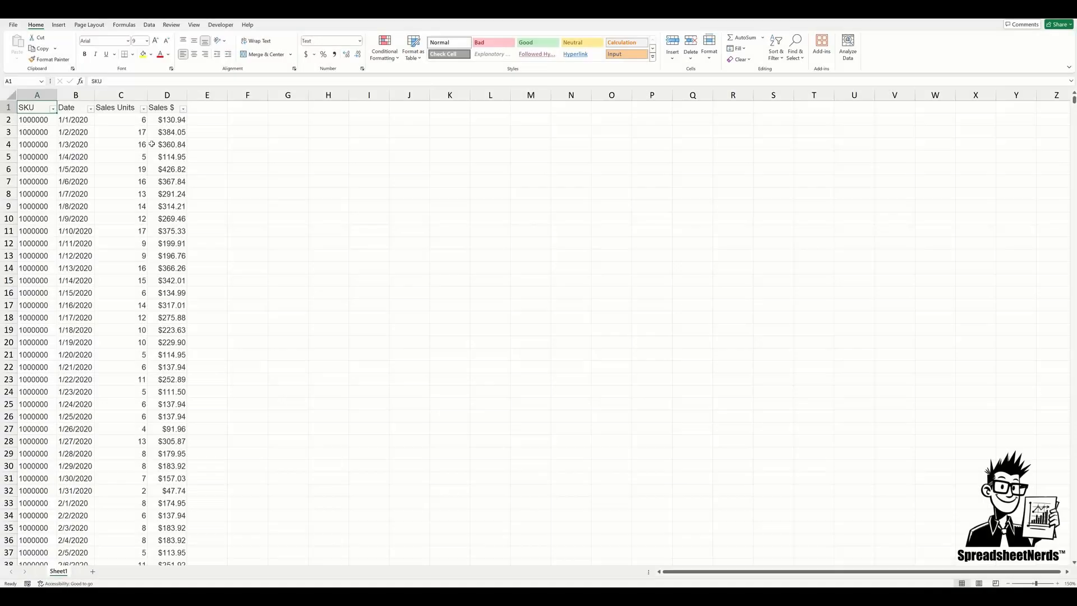
Create a PivotTable from the sales data in A1:D3550, placed on the existing worksheet at F1
left_click_drag(32, 106, 165, 106)
key("ctrl+shift+Down")
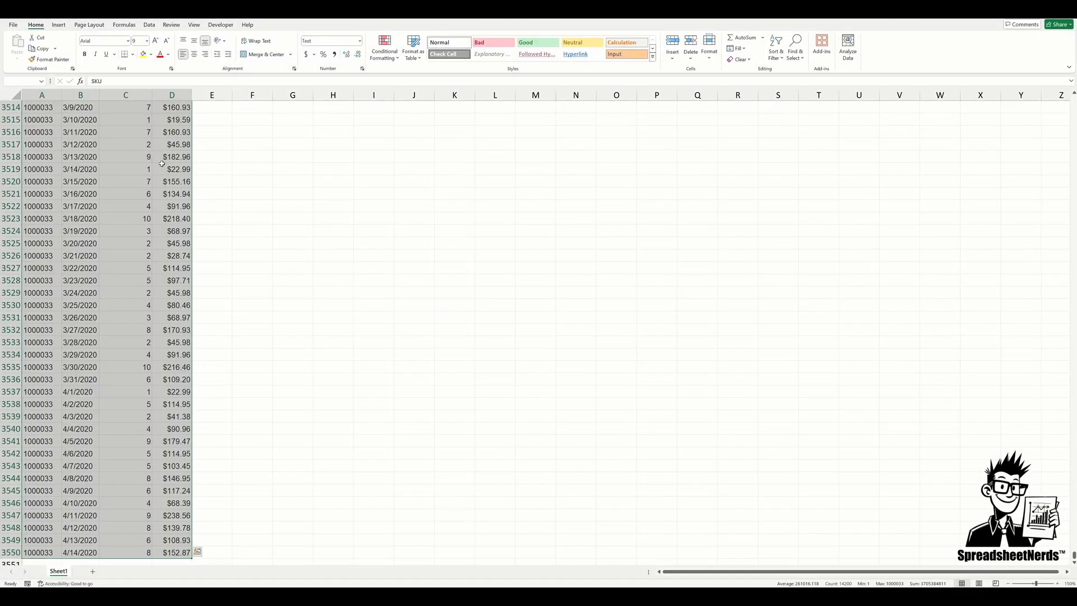
left_click(59, 24)
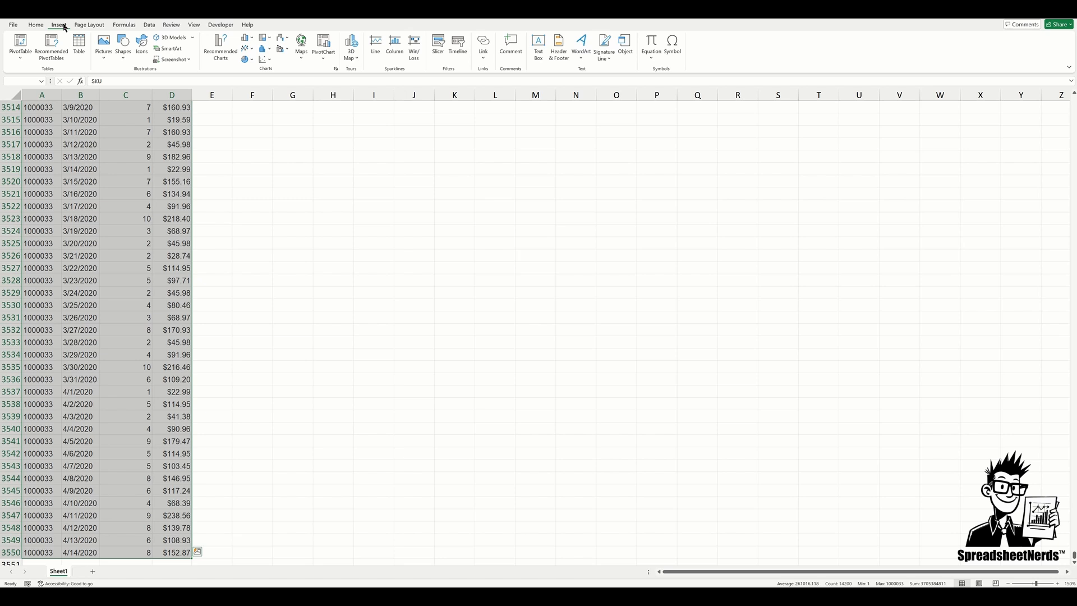
left_click(18, 42)
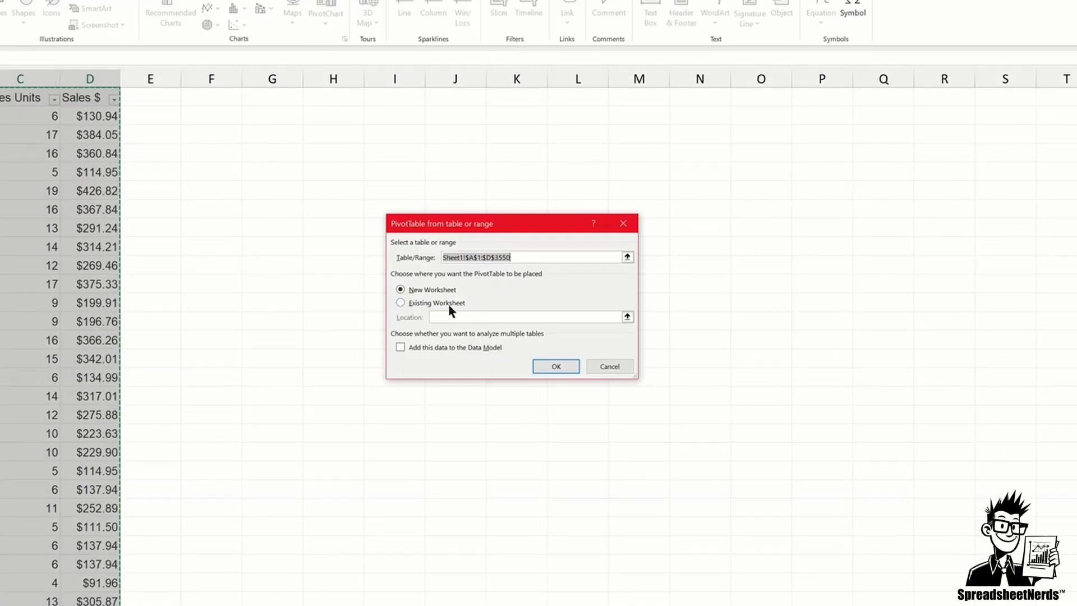
left_click(447, 304)
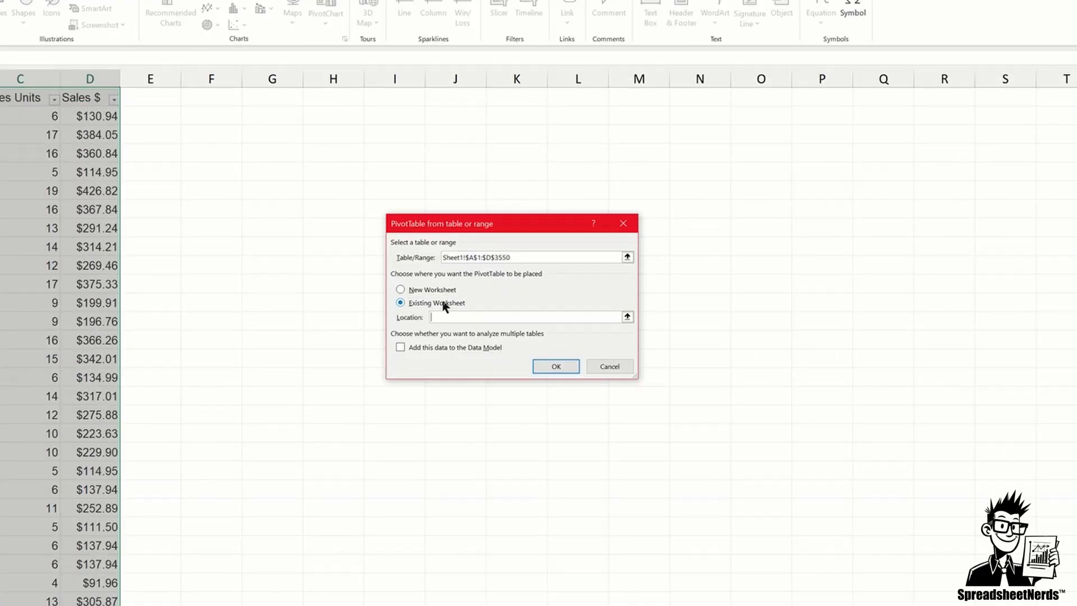
left_click(220, 97)
left_click(561, 366)
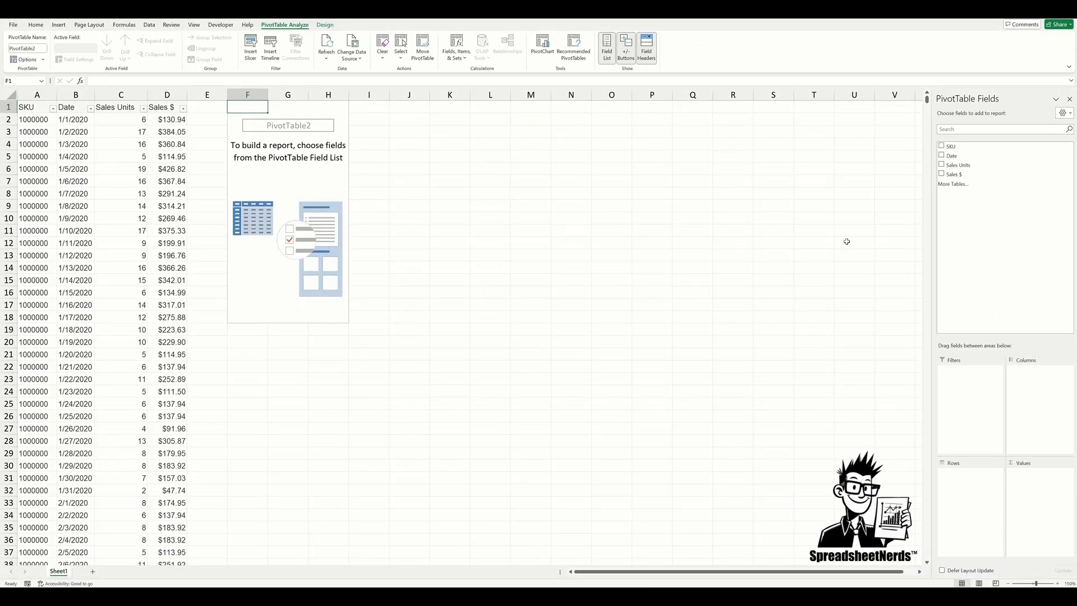
Lay out the PivotTable with SKU as rows, Date as columns without the Days grouping, and Sales $ as values
left_click_drag(951, 147, 924, 472)
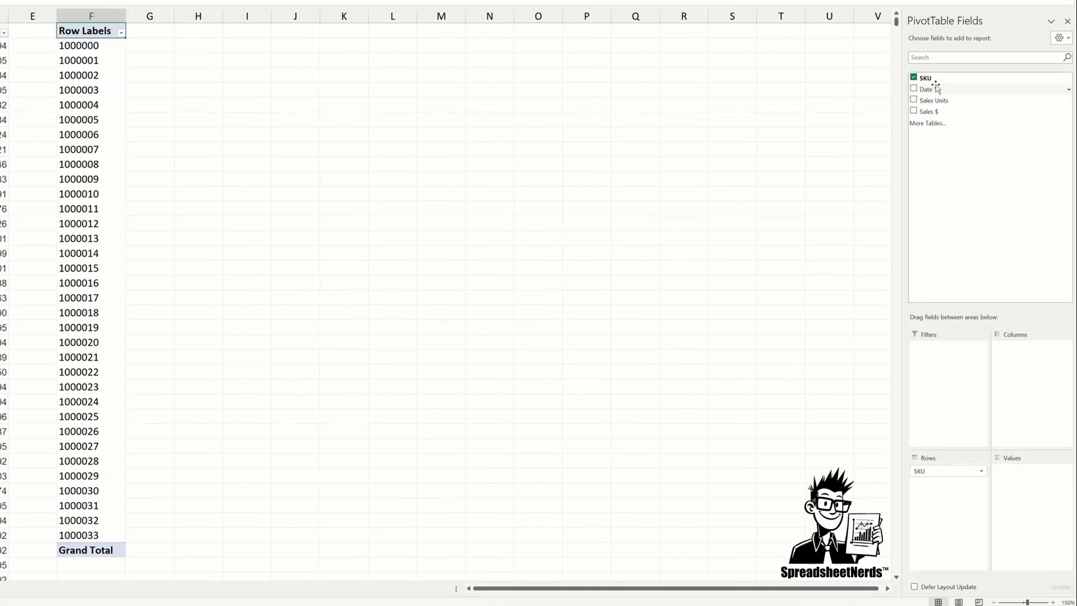
left_click_drag(931, 89, 1032, 360)
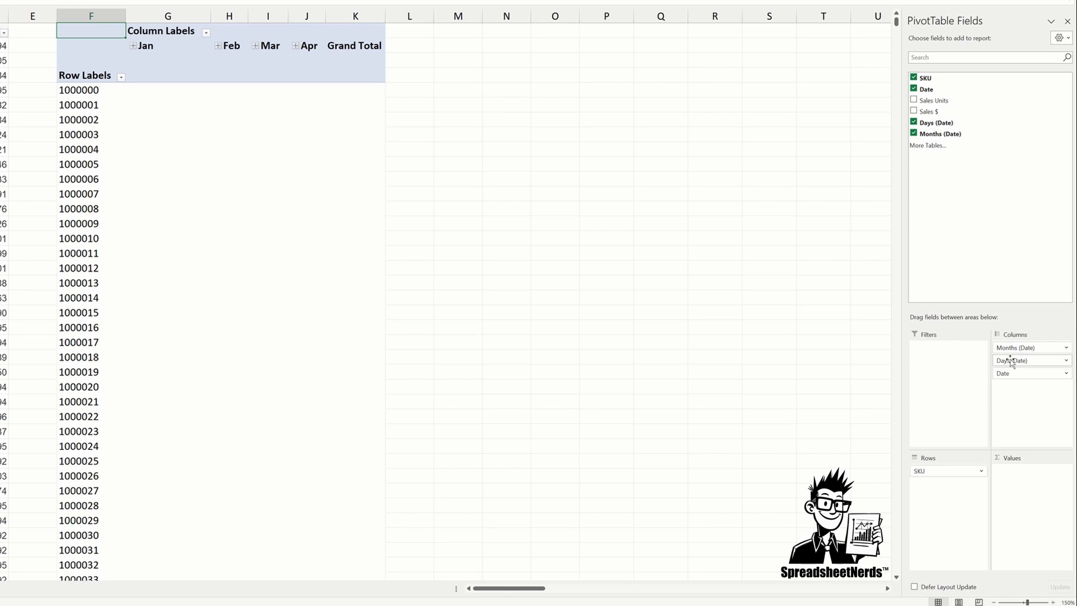
left_click_drag(958, 105, 954, 158)
left_click_drag(927, 111, 1017, 474)
Summarize the PivotTable's Sales $ values by Average and format them as Currency with two decimal places
left_click(1016, 474)
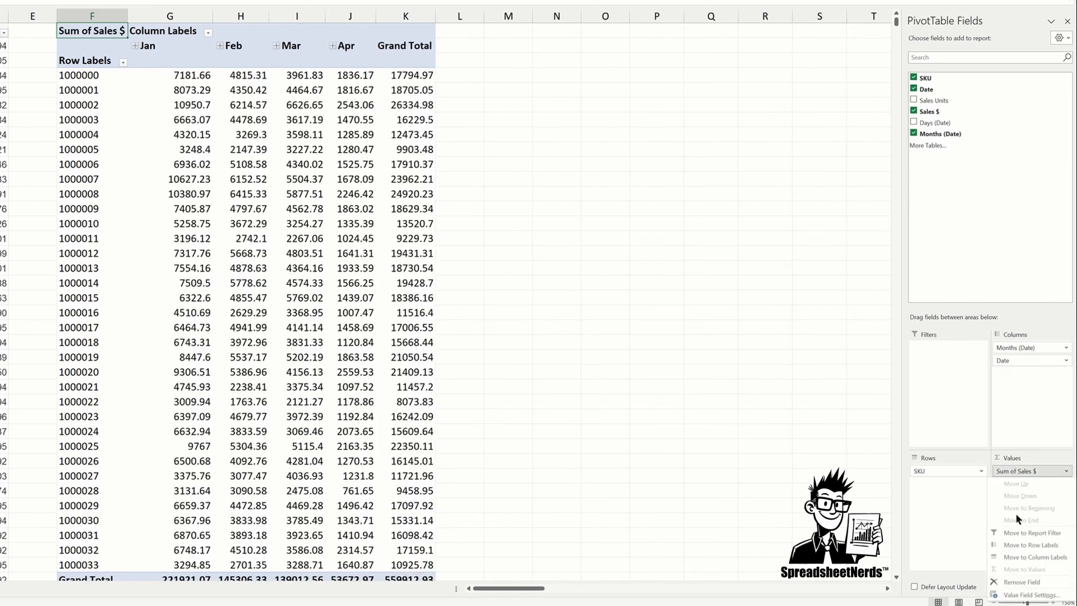
left_click(1009, 596)
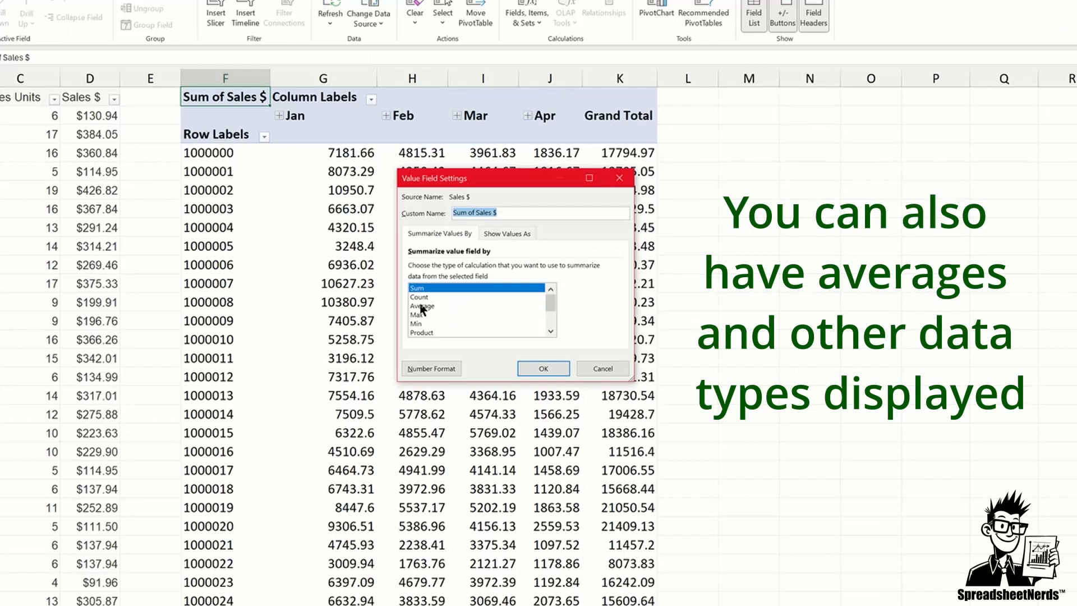
left_click(410, 245)
left_click(428, 369)
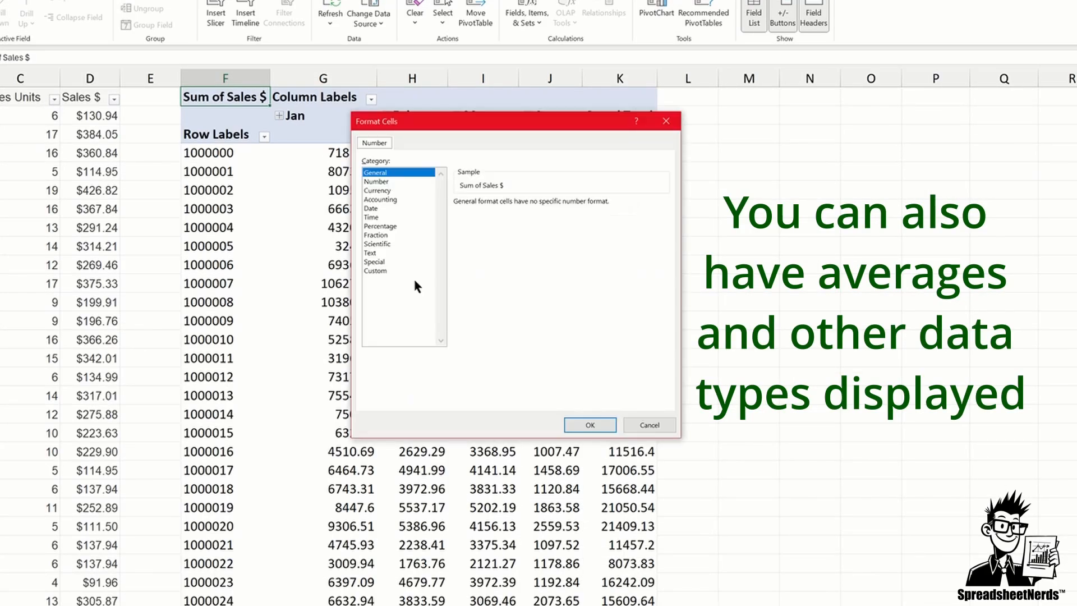
left_click(378, 191)
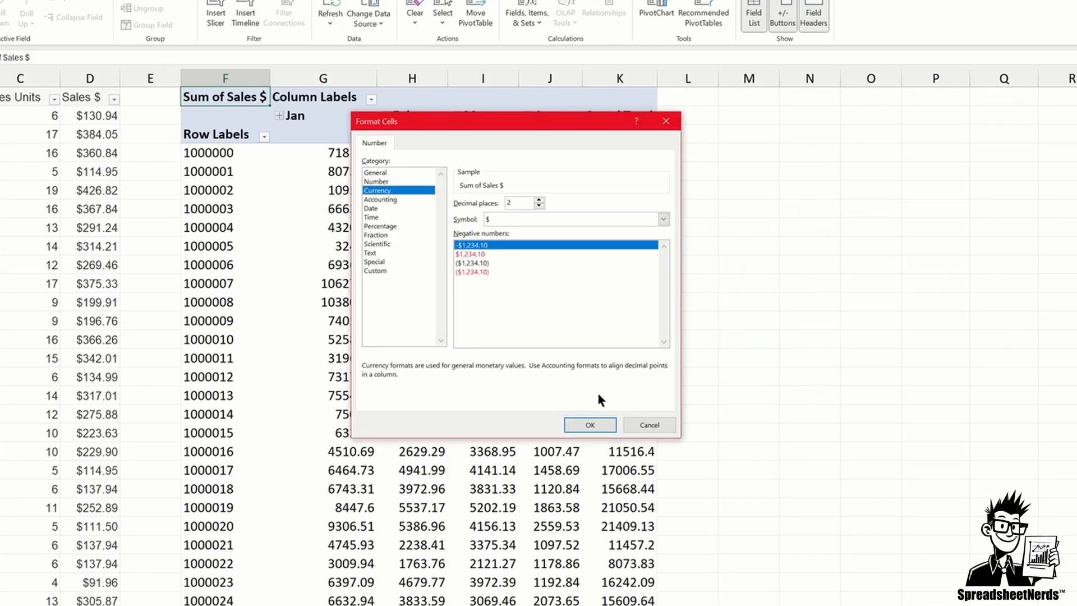
left_click(605, 427)
left_click(543, 368)
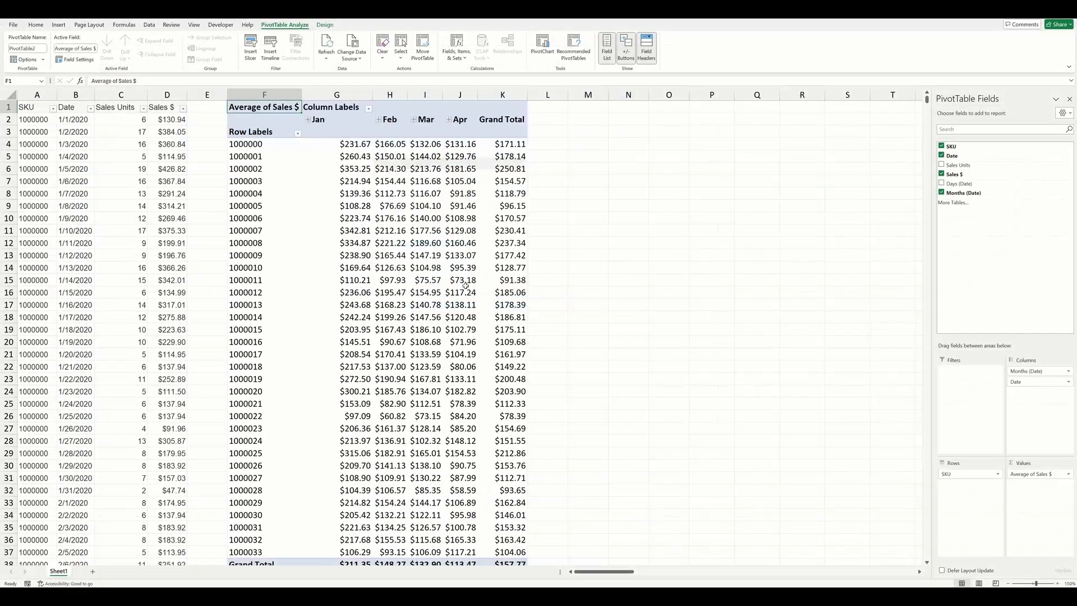